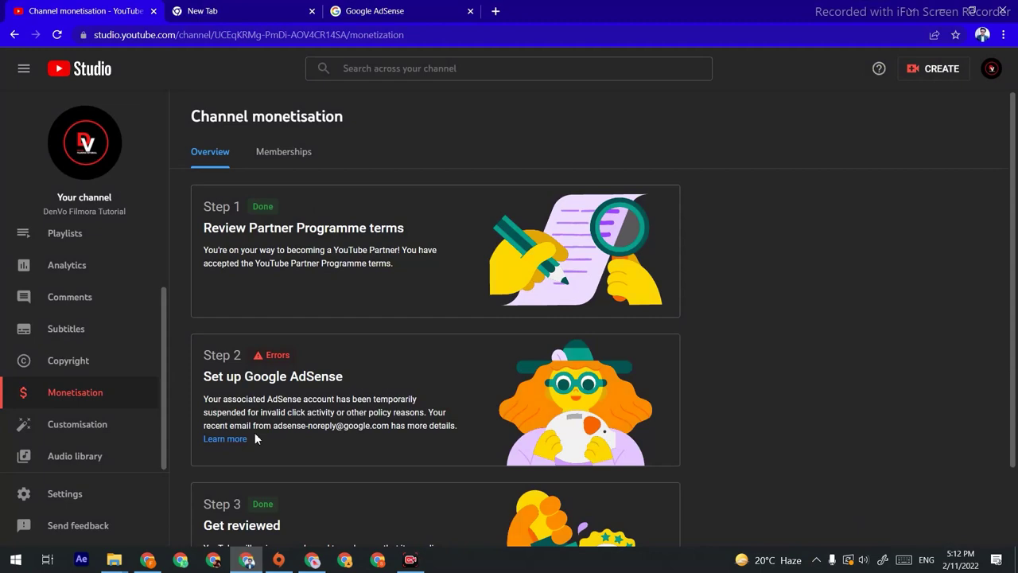
Step: Switch to the browser window showing the AdSense Invalid traffic appeal form
click(312, 560)
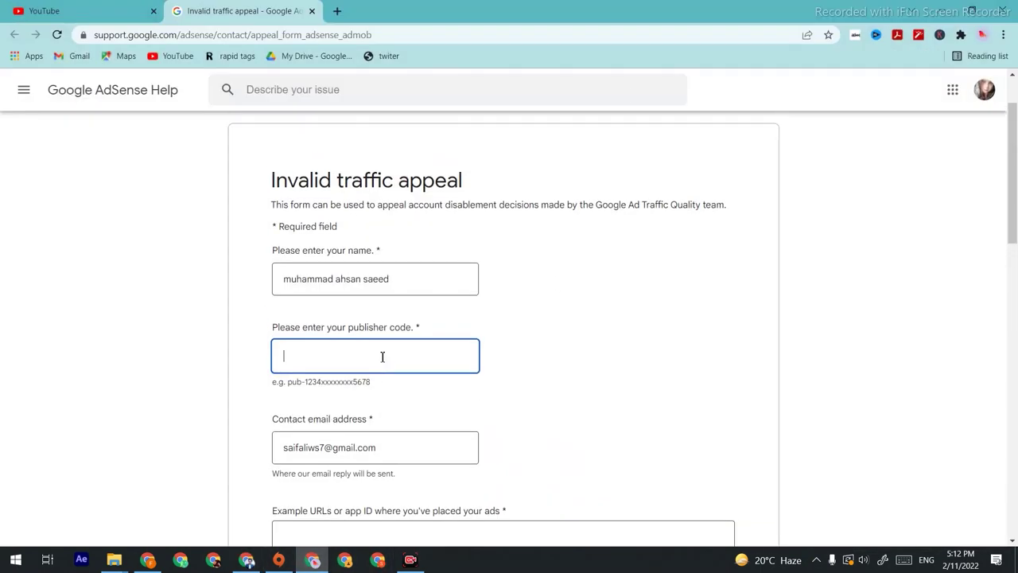
Step: Paste the copied pub- code into the publisher code field of the appeal form
scroll(382, 358, up, 2)
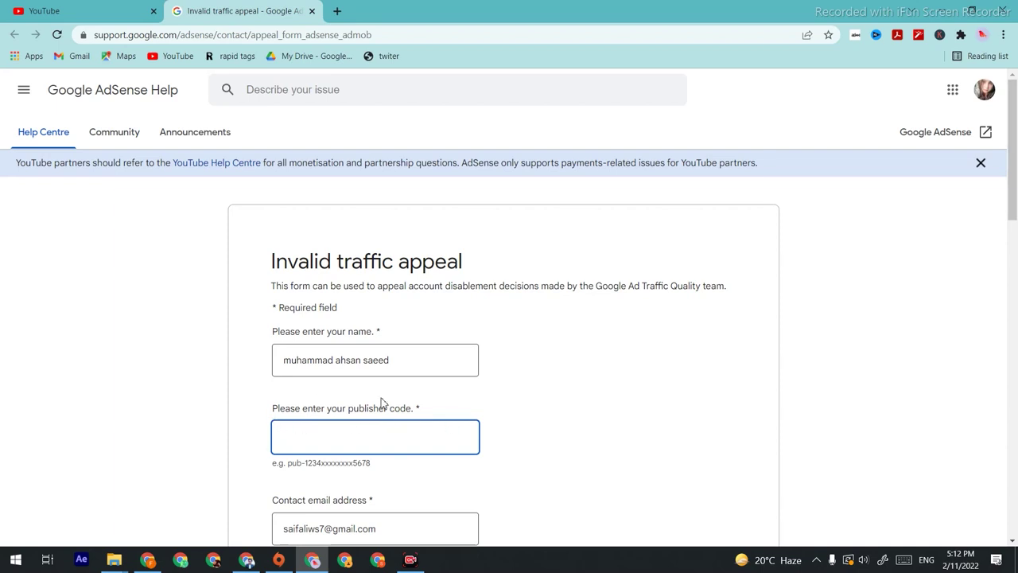
right_click(348, 442)
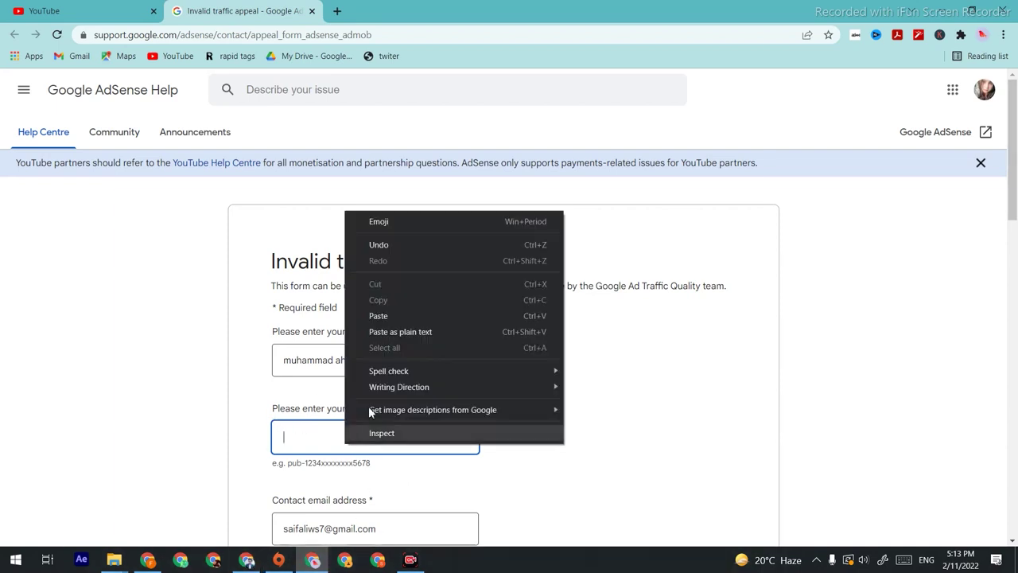
click(395, 315)
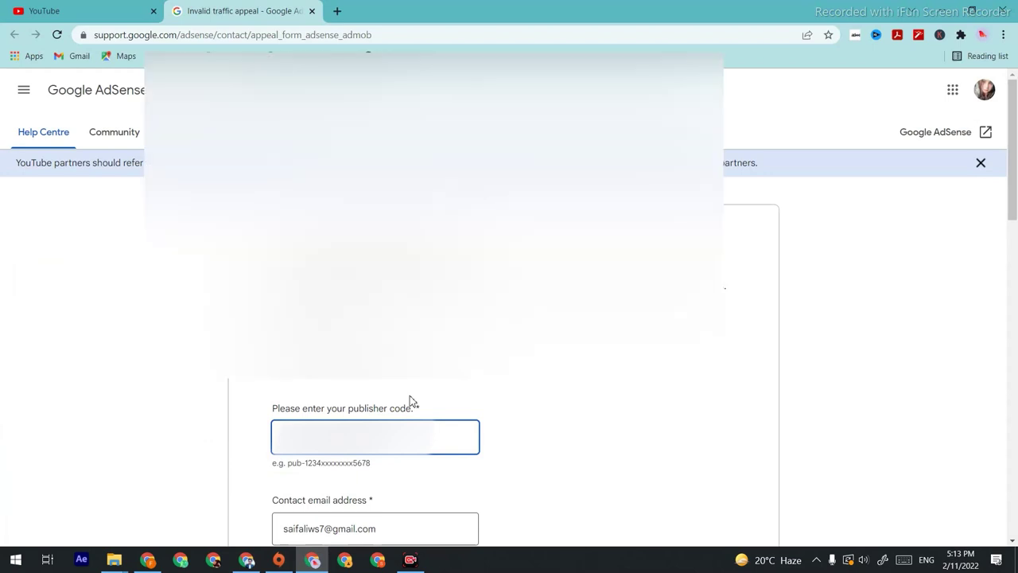
scroll(410, 396, down, 2)
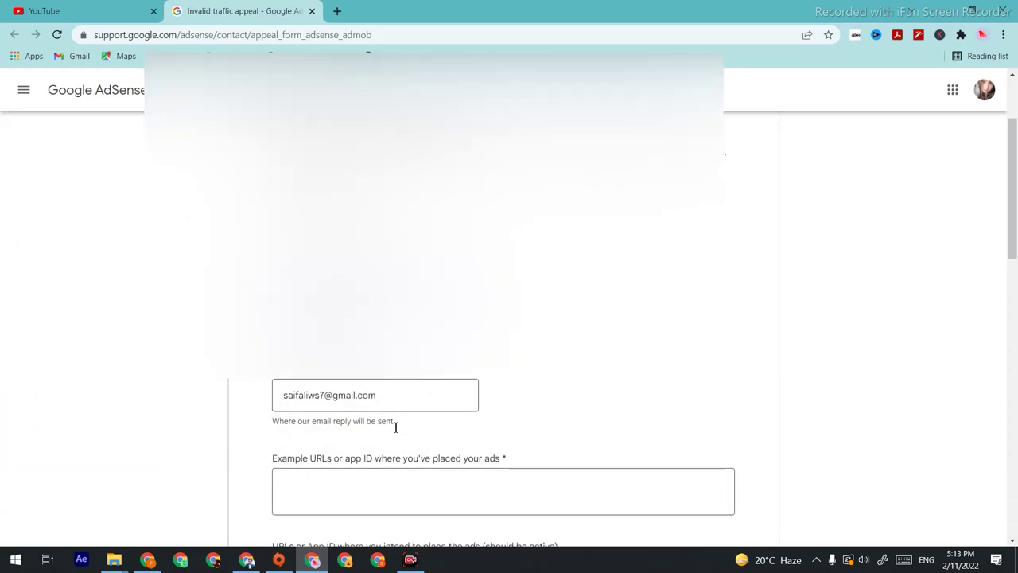
scroll(339, 421, down, 4)
scroll(330, 366, up, 1)
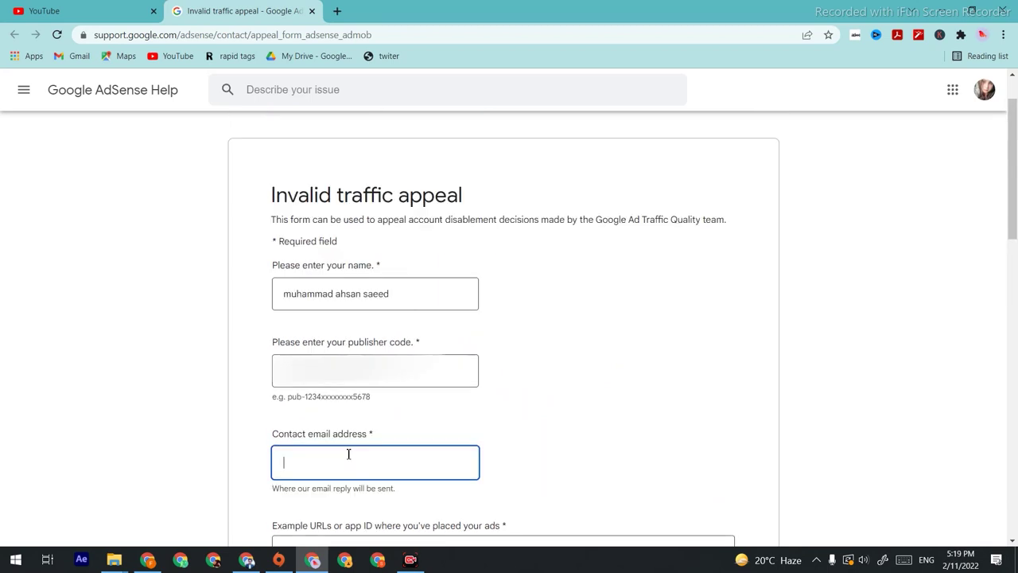
Step: Paste the new address into the Contact email address field
right_click(347, 460)
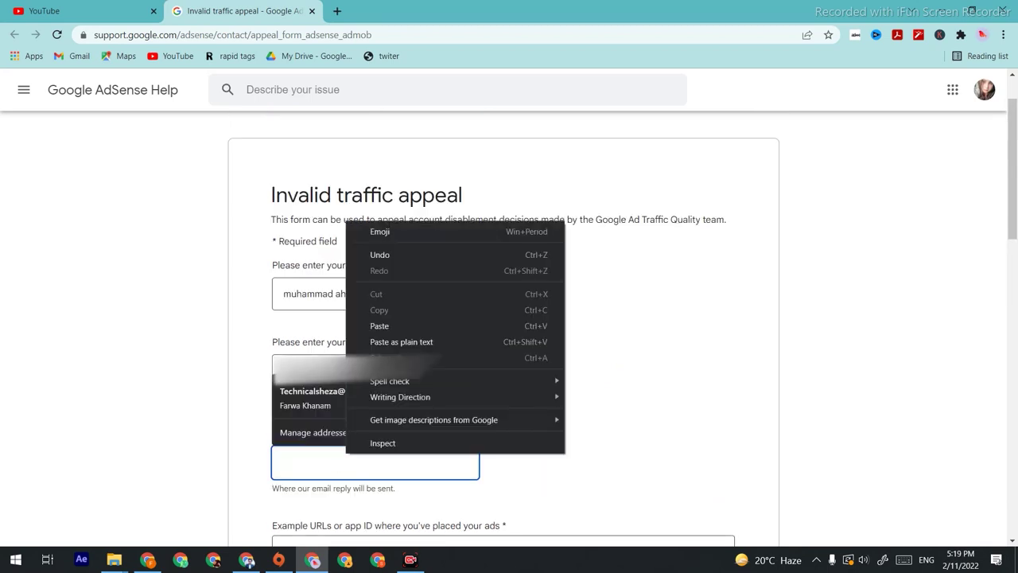
click(386, 327)
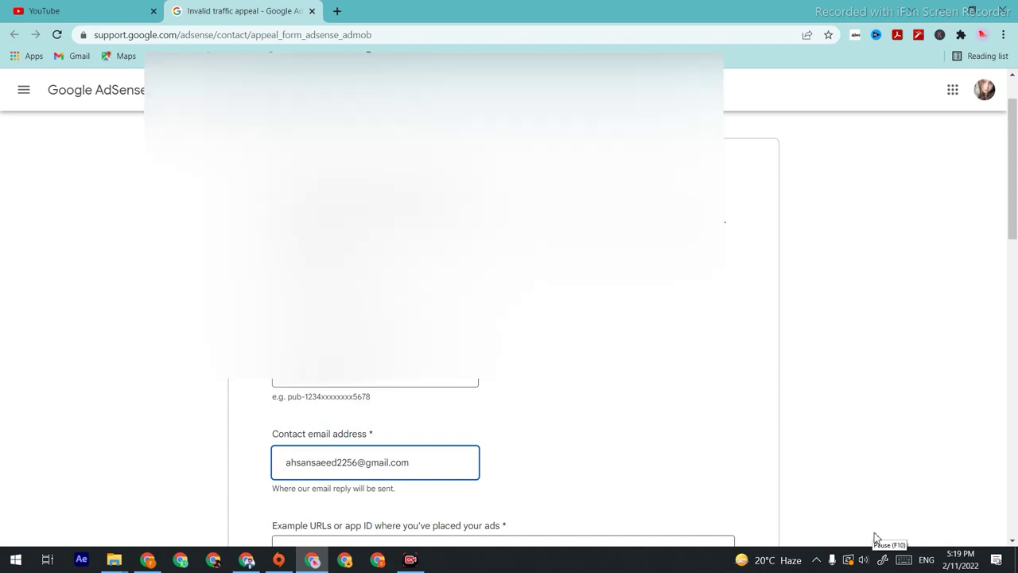
scroll(716, 491, down, 5)
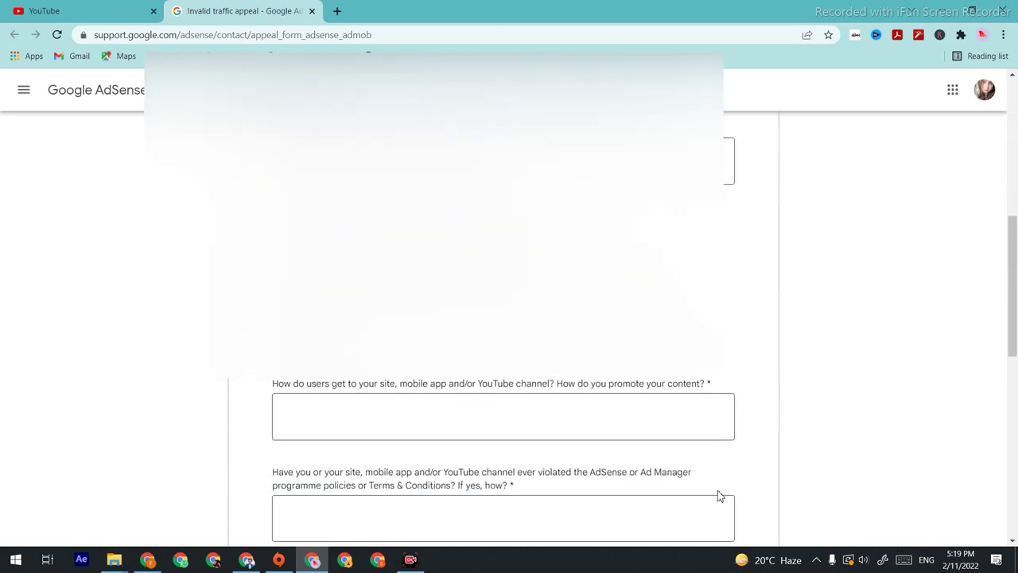
right_click(384, 161)
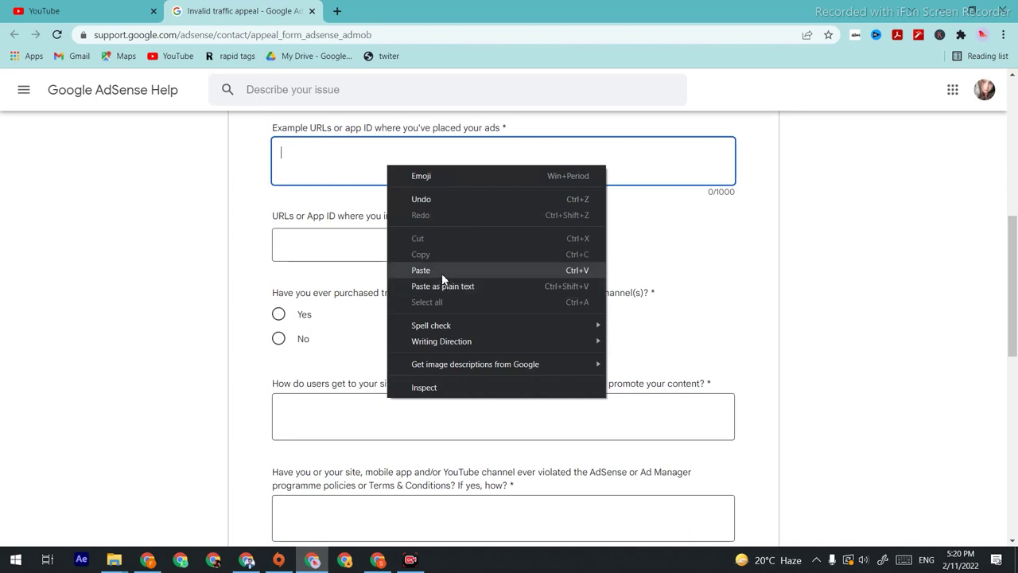
Step: Paste the YouTube channel URL as the example URL and answer No to purchased traffic
click(441, 271)
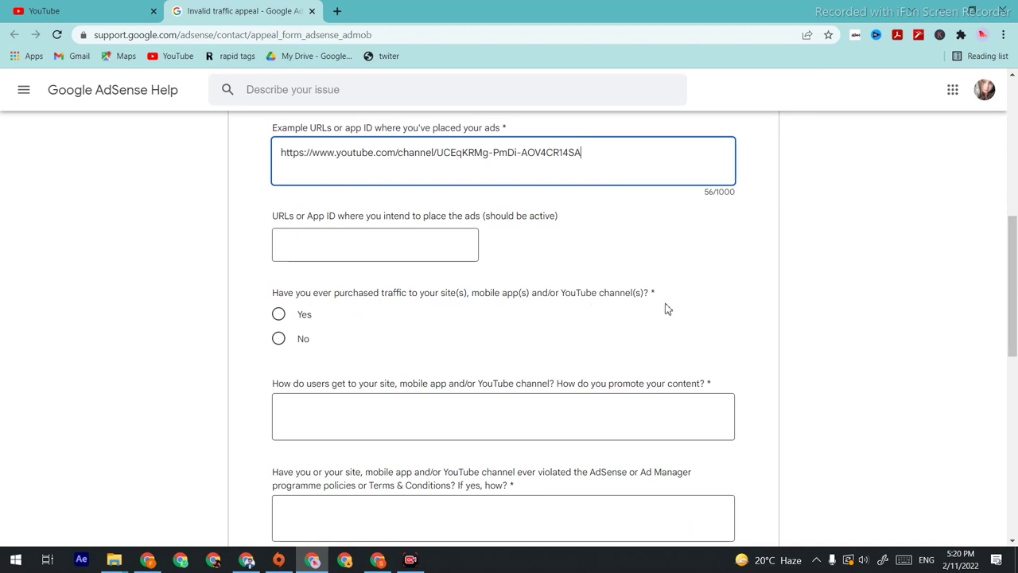
click(280, 342)
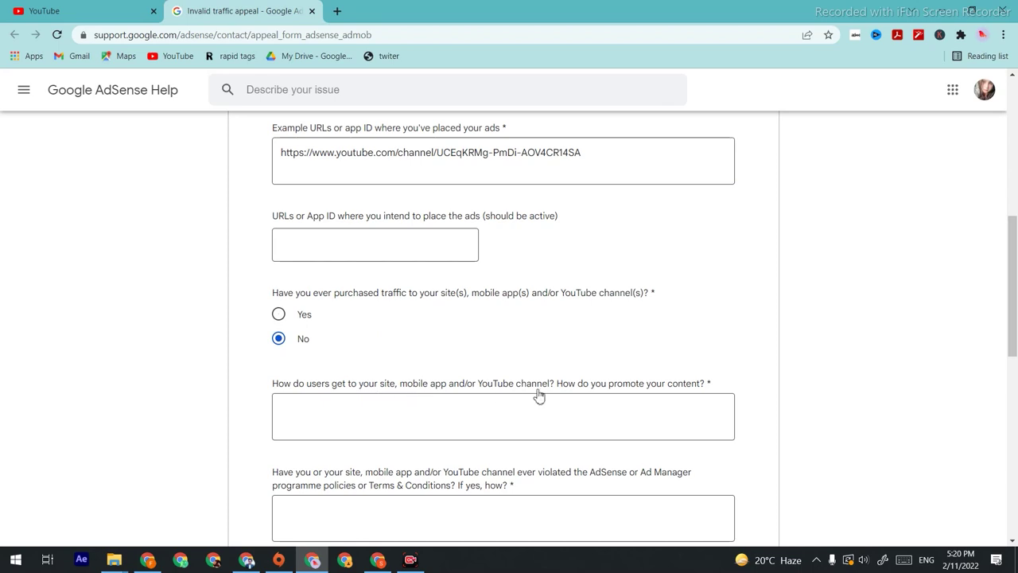
scroll(325, 411, down, 3)
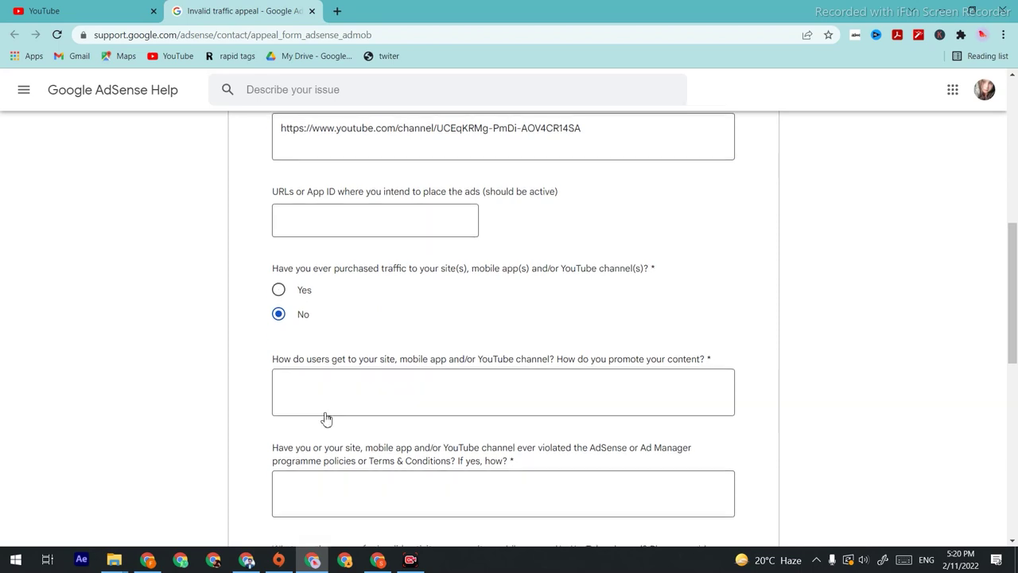
scroll(326, 413, down, 1)
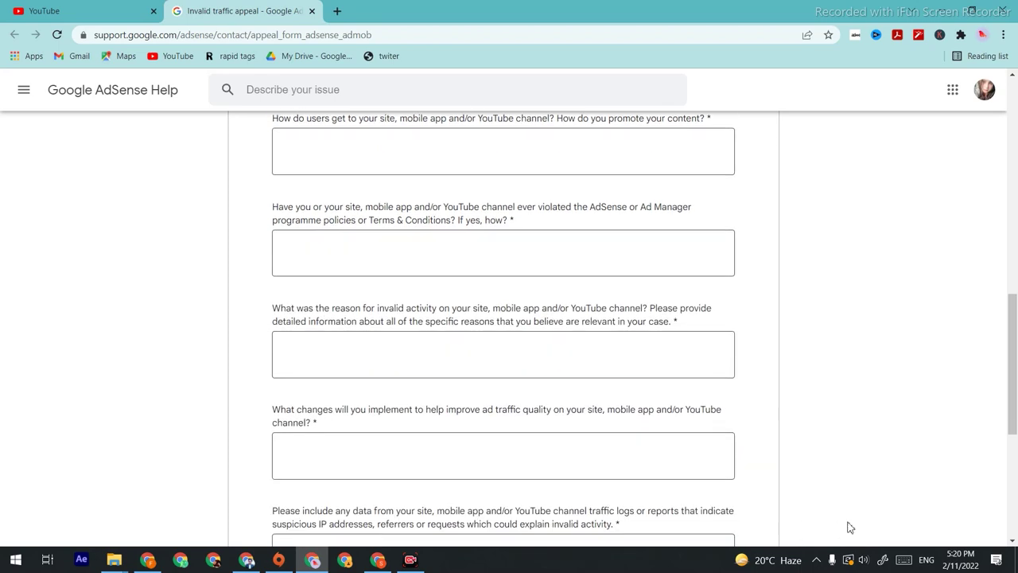
Step: Explain that users arrive via Google search, YouTube features, and Facebook, Twitter and WhatsApp
click(398, 151)
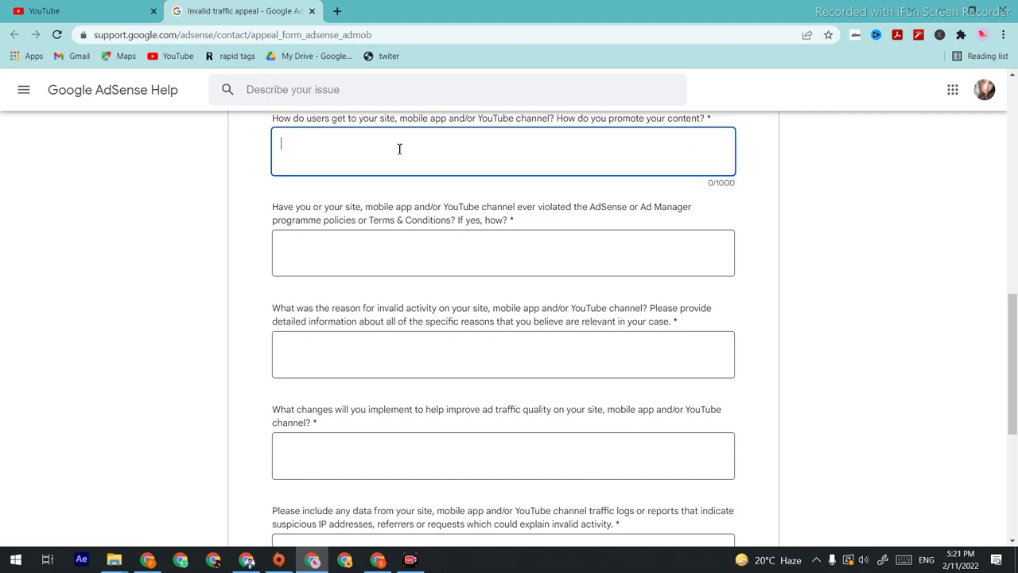
text(user reaches to my content via google)
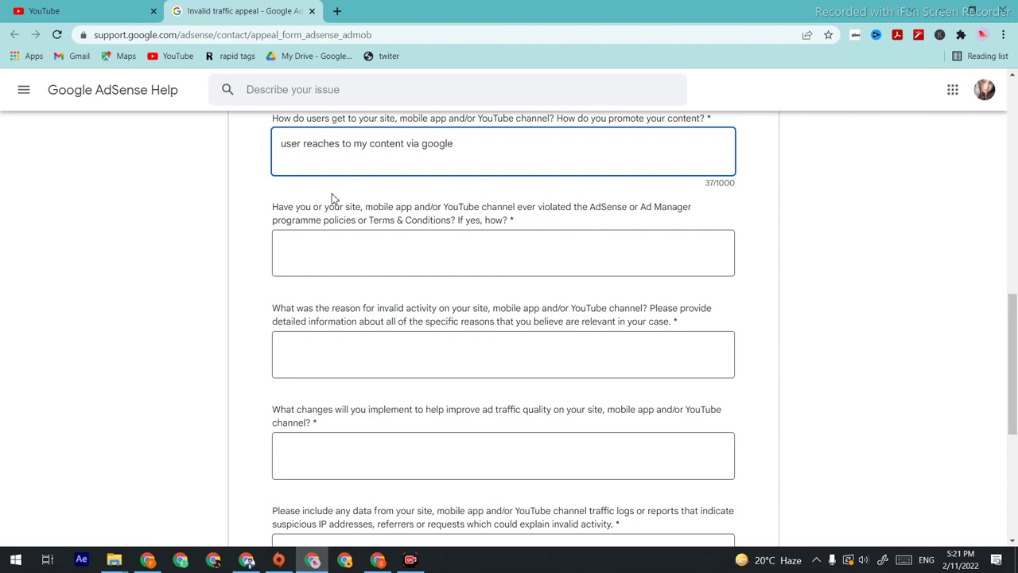
text( searches engine include goog)
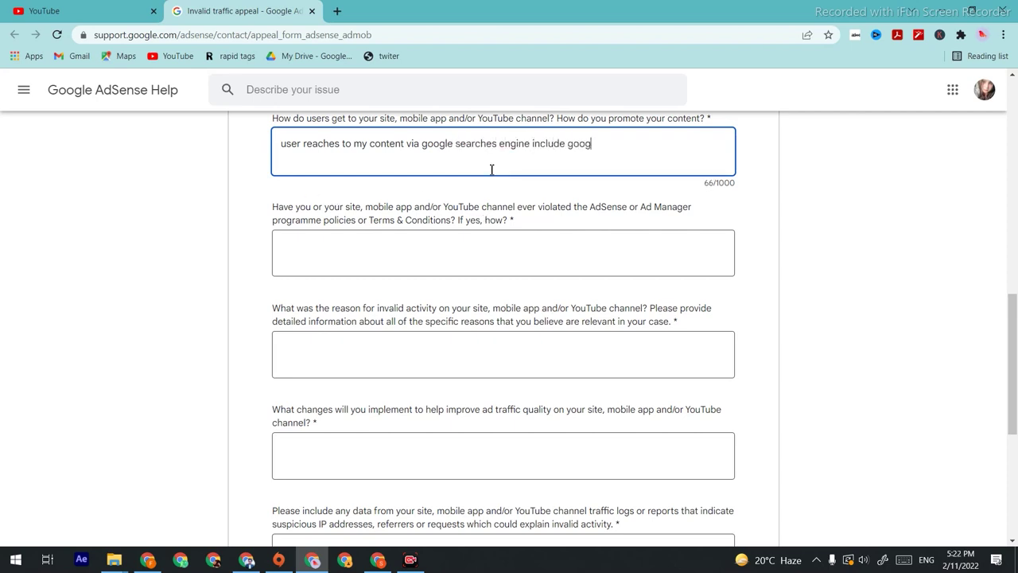
text(le , youtueb channel)
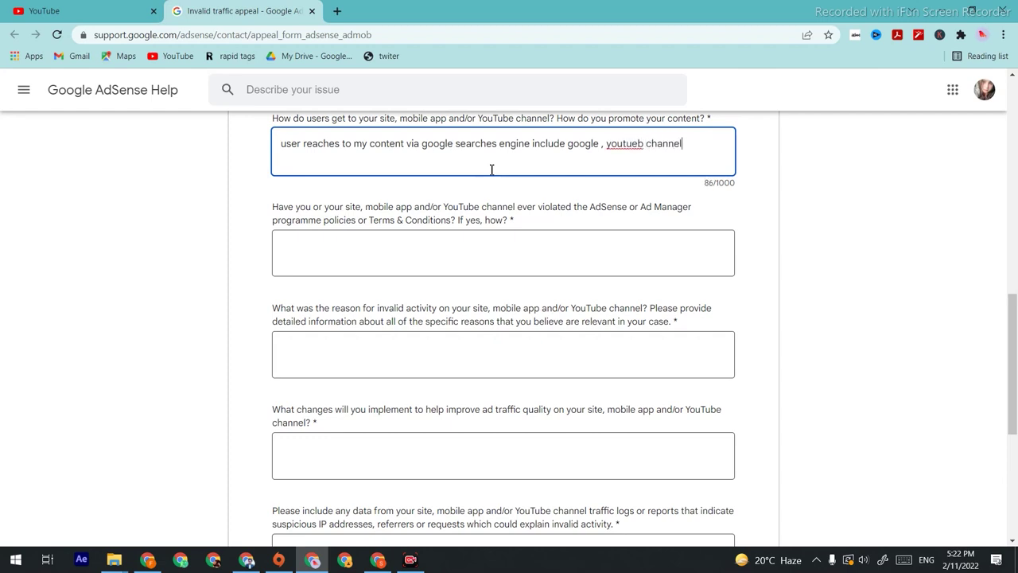
text( and other youtube feature )
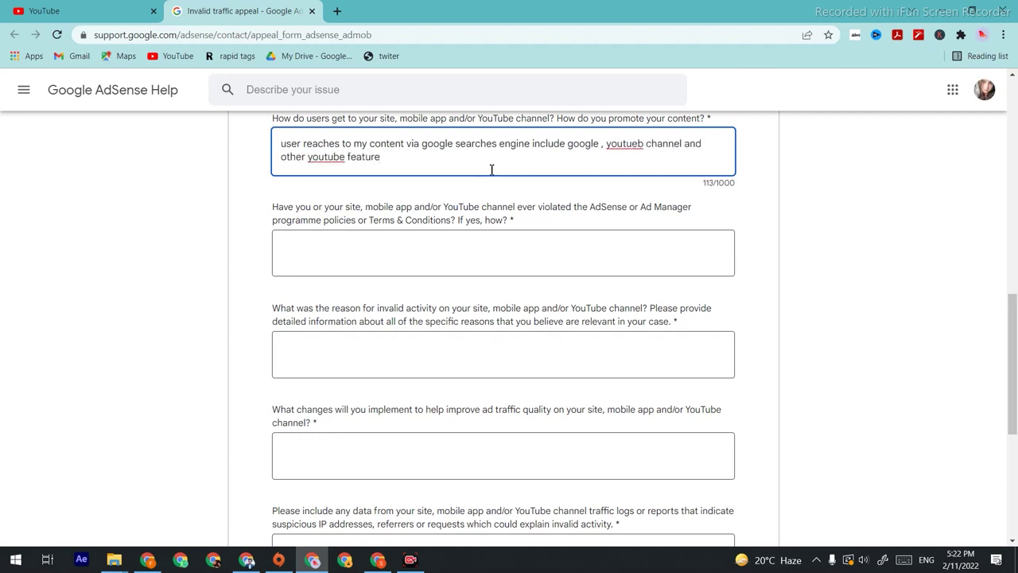
text(, some traffic reaches via sicial pl)
key(BackSpace)
key(BackSpace)
text(media)
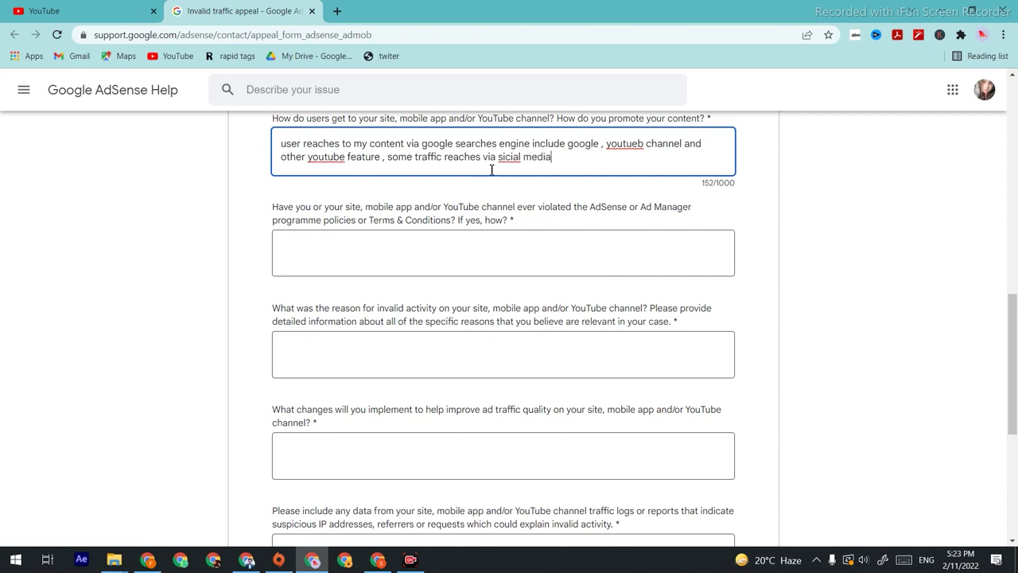
text( also include facebook a)
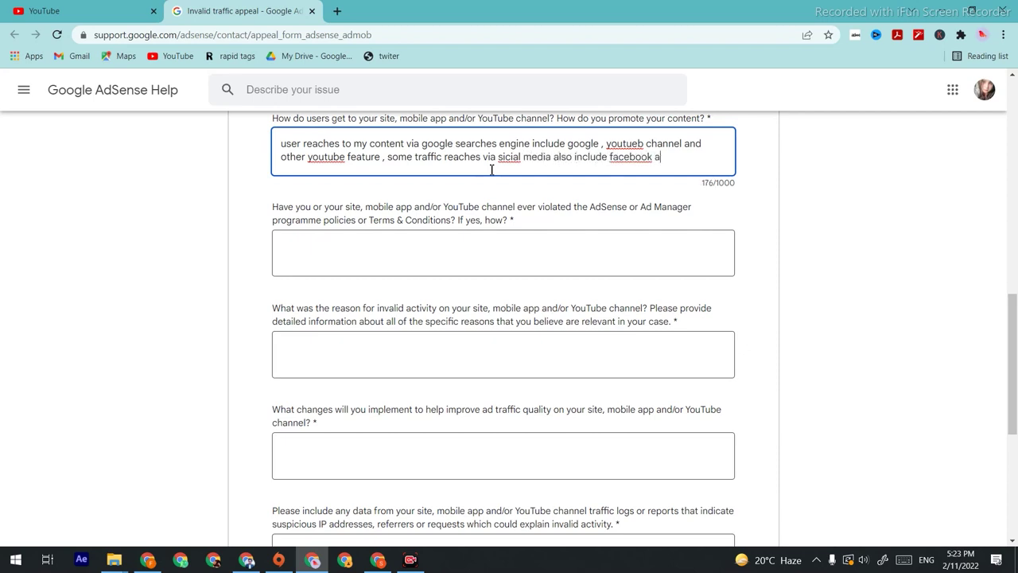
text(nd twitter and whats app)
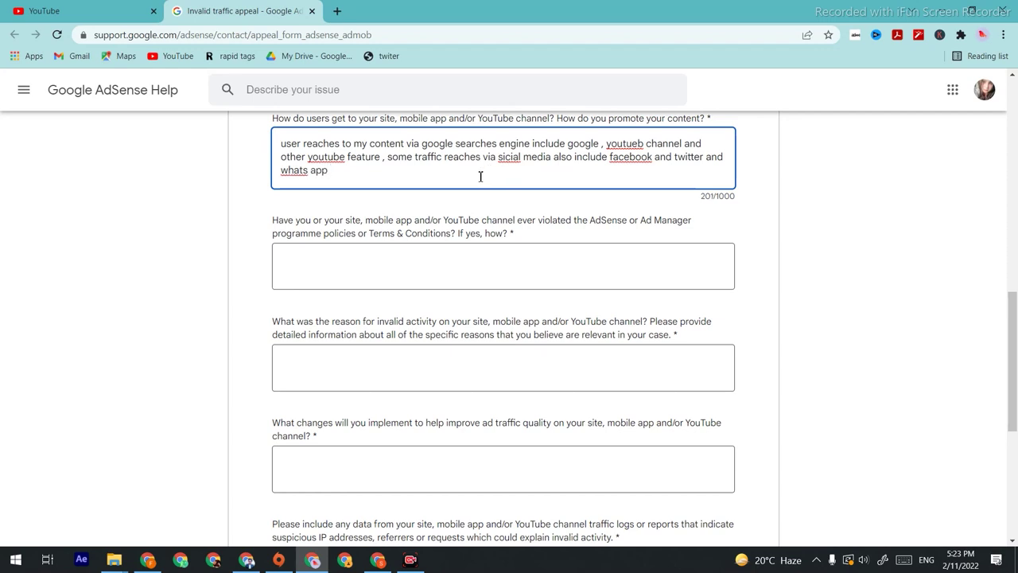
Step: Answer the policy question: the AdSense program policy was never violated, with an apology
click(382, 263)
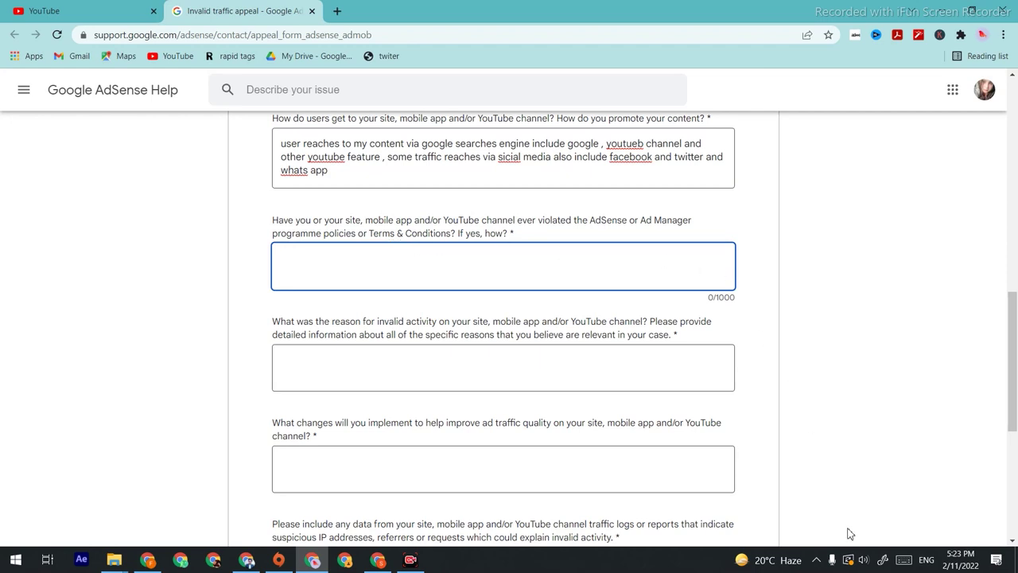
text(tilizers i have nev)
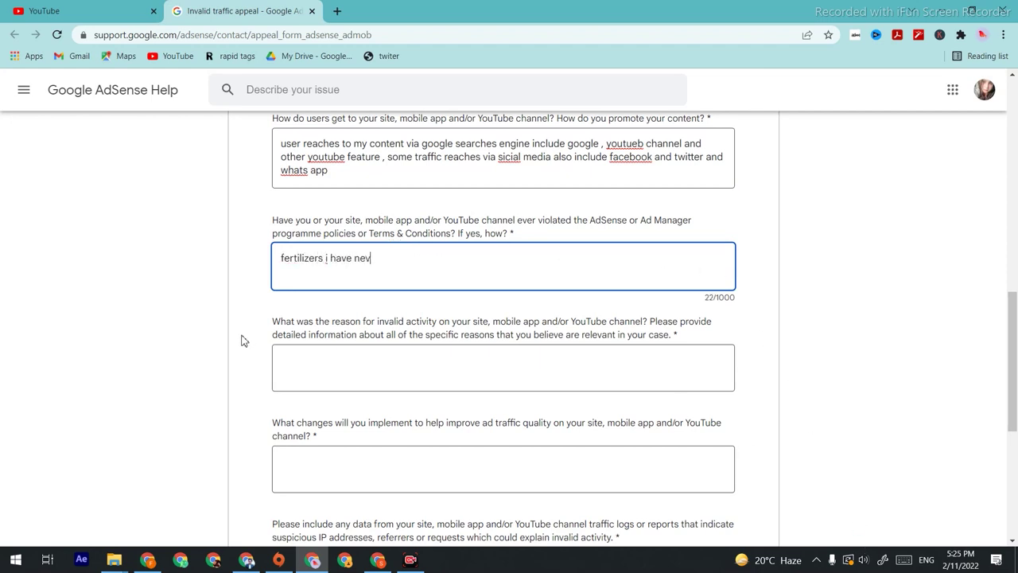
text(er voilated)
key(ctrl+Left)
key(ctrl+Left)
key(ctrl+Left)
key(ctrl+Left)
key(ctrl+BackSpace)
text(the a)
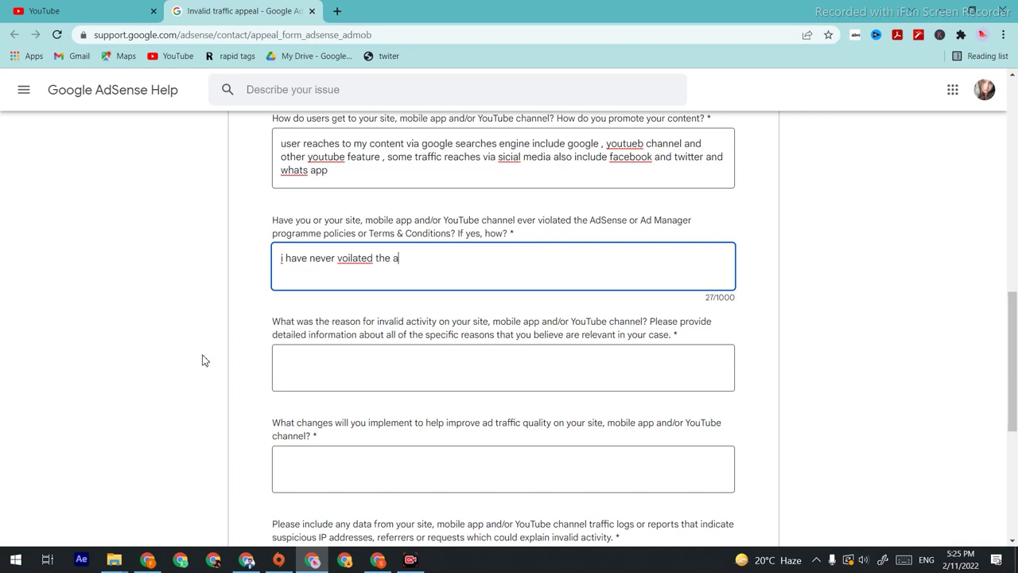
text(dsense program policy , if i voilater)
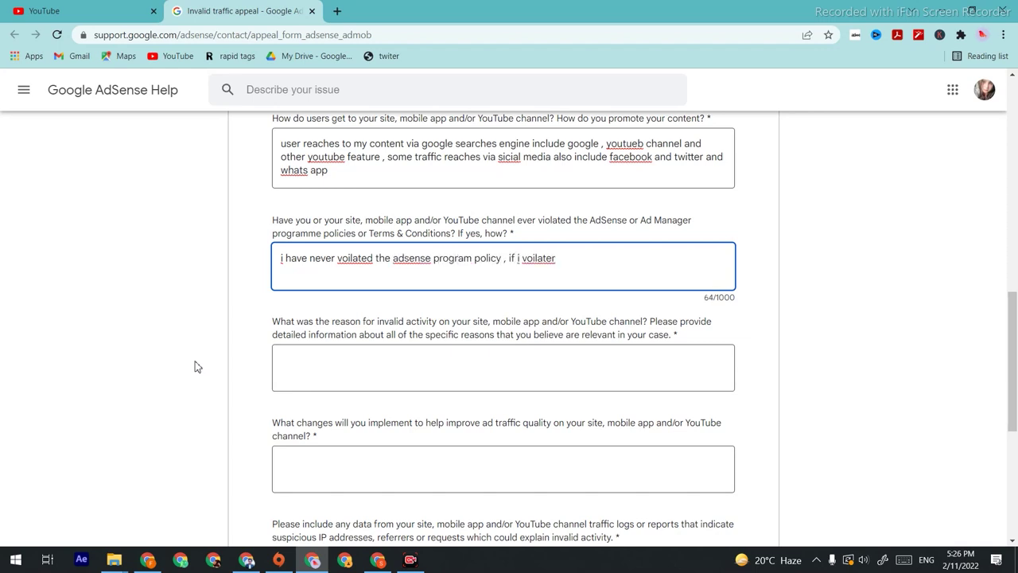
key(BackSpace)
text(my traffic policy)
key(BackSpace)
key(BackSpace)
key(BackSpace)
key(BackSpace)
text(licy then i appologize)
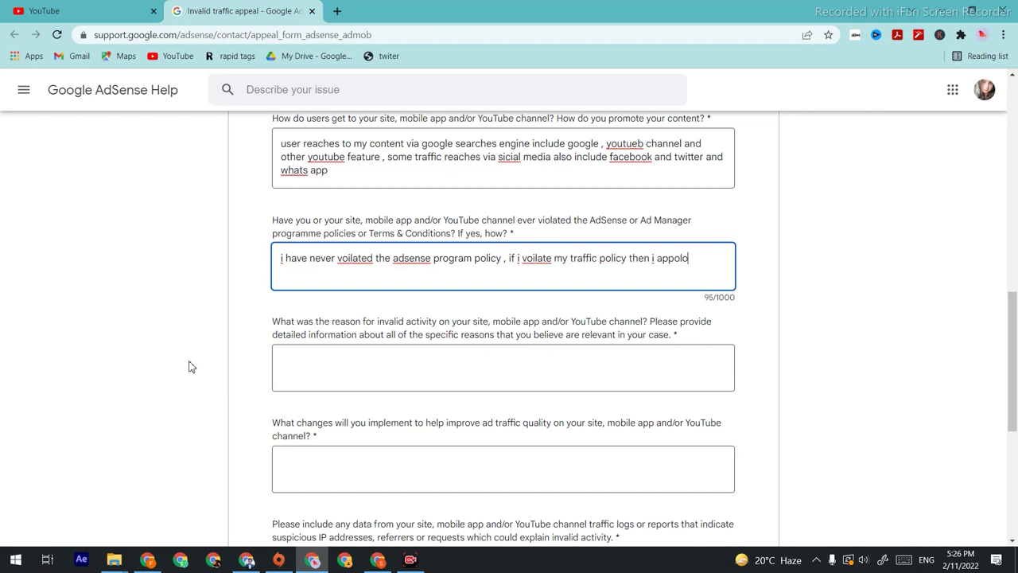
Step: Fix the typos and add 'or personal information policy' to the apology
key(Left)
key(Left)
key(Left)
key(Left)
key(Left)
key(Left)
key(Left)
key(Left)
key(BackSpace)
key(ctrl+Left)
key(ctrl+Left)
key(ctrl+Left)
key(ctrl+Left)
key(ctrl+Left)
key(ctrl+Left)
key(Right)
key(BackSpace)
key(BackSpace)
text(io)
key(ctrl+Right)
key(ctrl+Right)
key(ctrl+Right)
key(ctrl+Right)
text(or pero)
text(onal information )
text( policy)
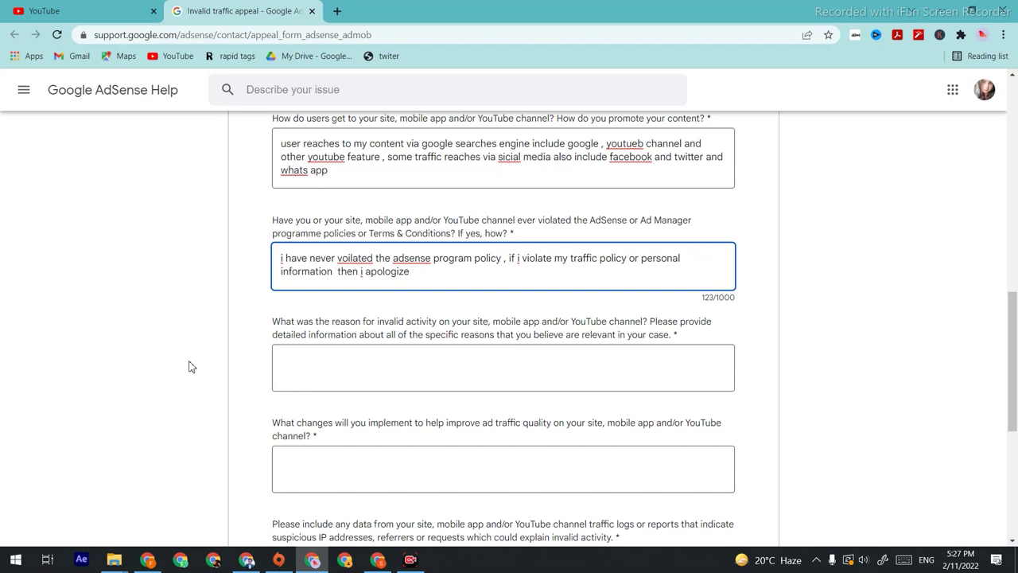
key(End)
text(.)
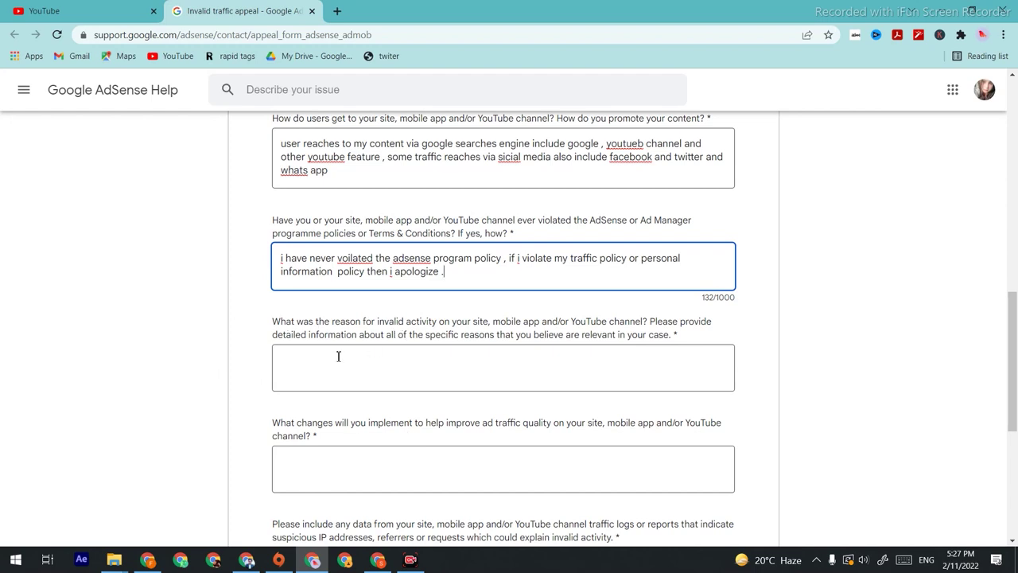
click(371, 374)
Step: Explain the duplicate AdSense mistake and the late bank-account linking, asking to restore monetization
text(i want to inform you tha)
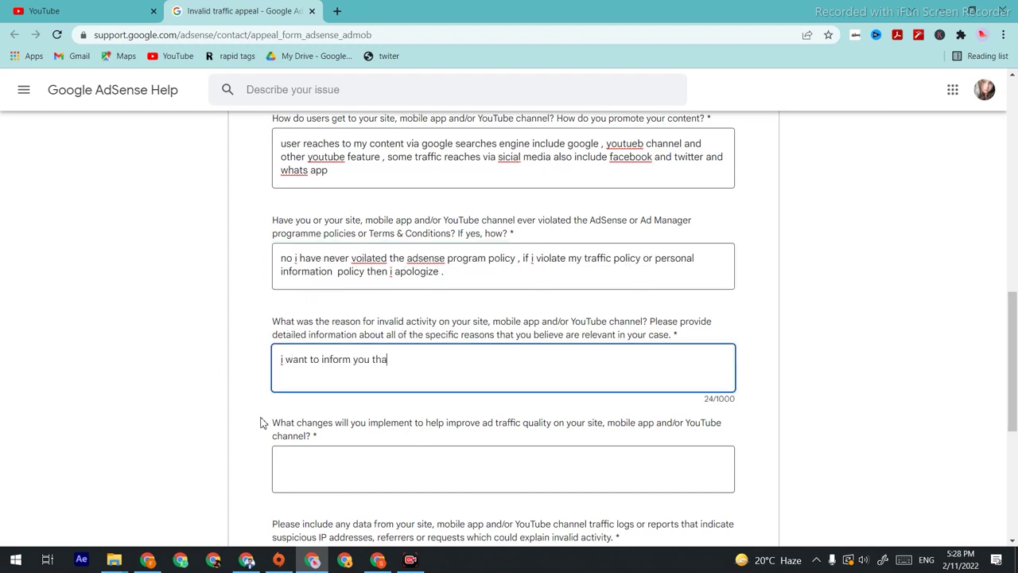
text(t i made a mistake a few month ago that i changed)
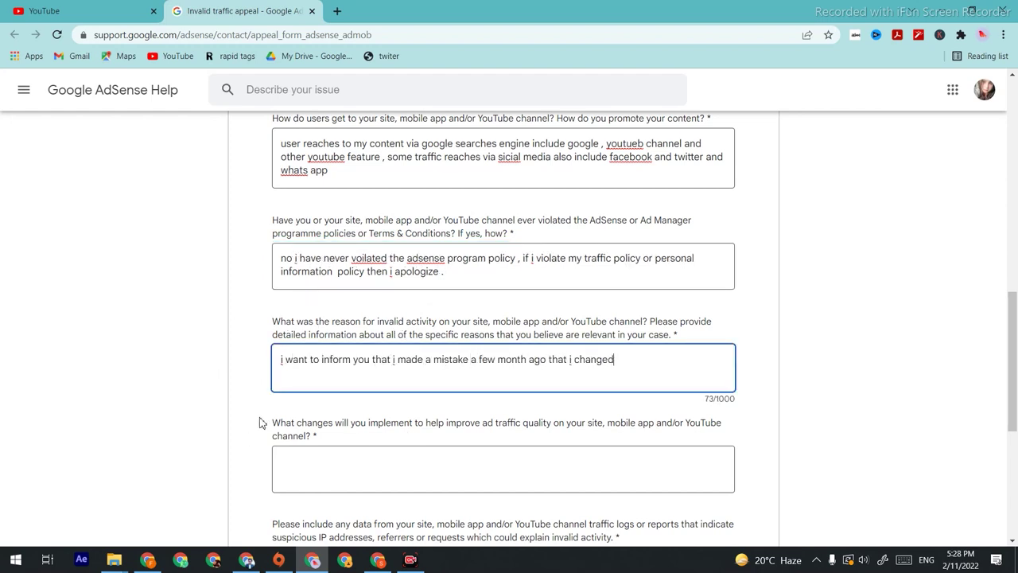
text( my adsense for no reason and it got the issue )
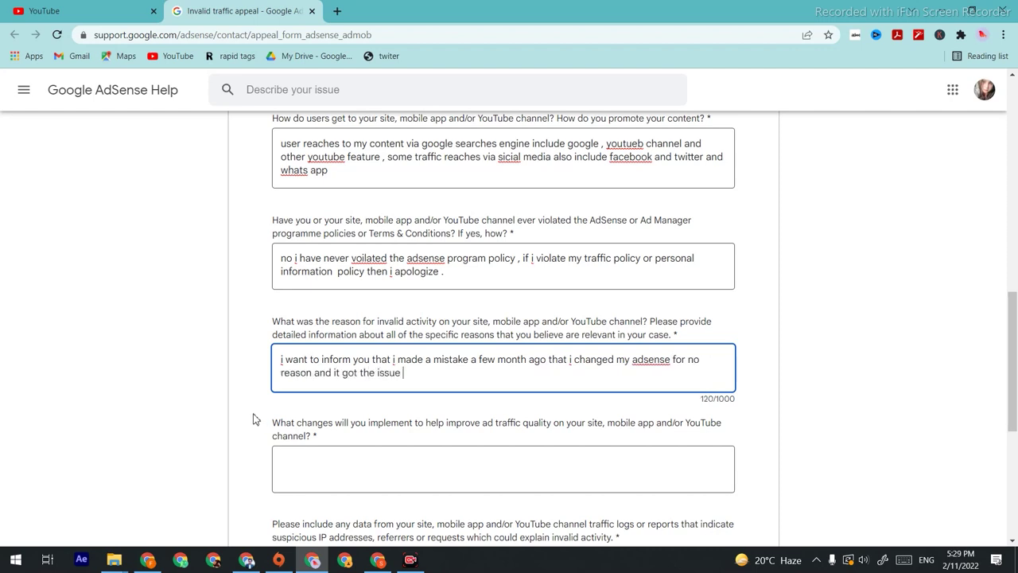
text(of duplicate adsense than i gave my channel to a fr)
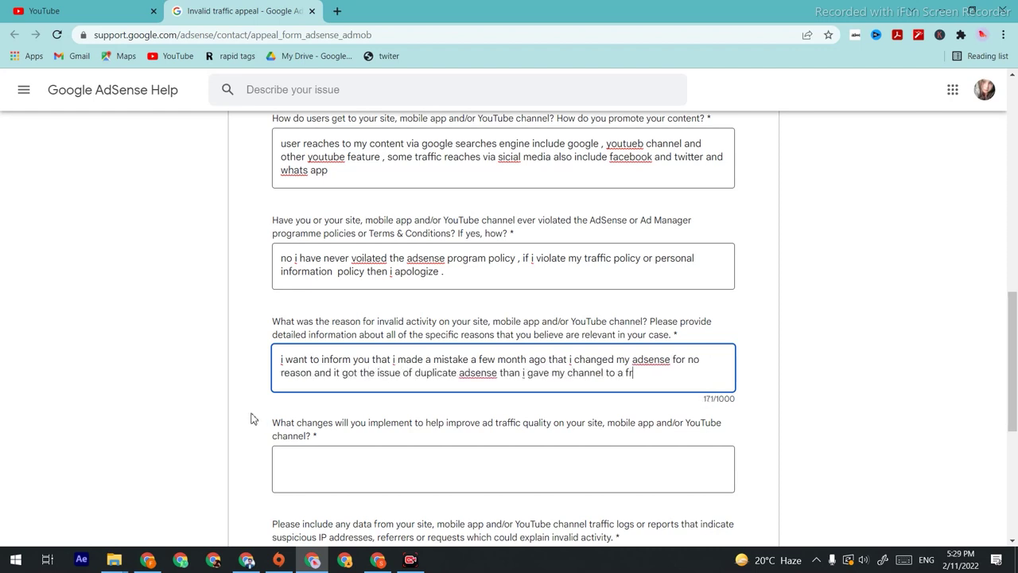
text(iend to fix but he attach)
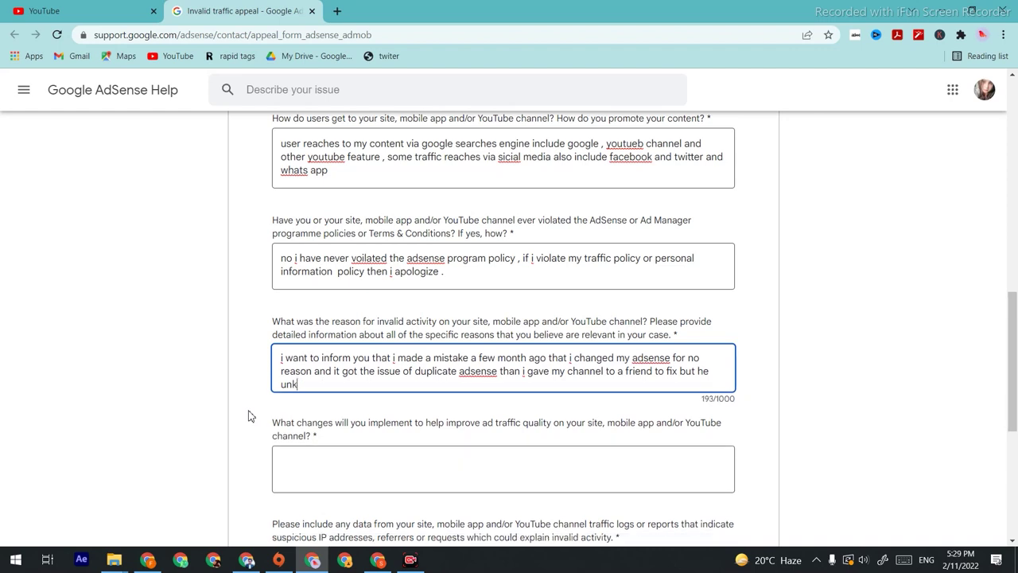
text(ed an other invalid adsense after that i contacted to)
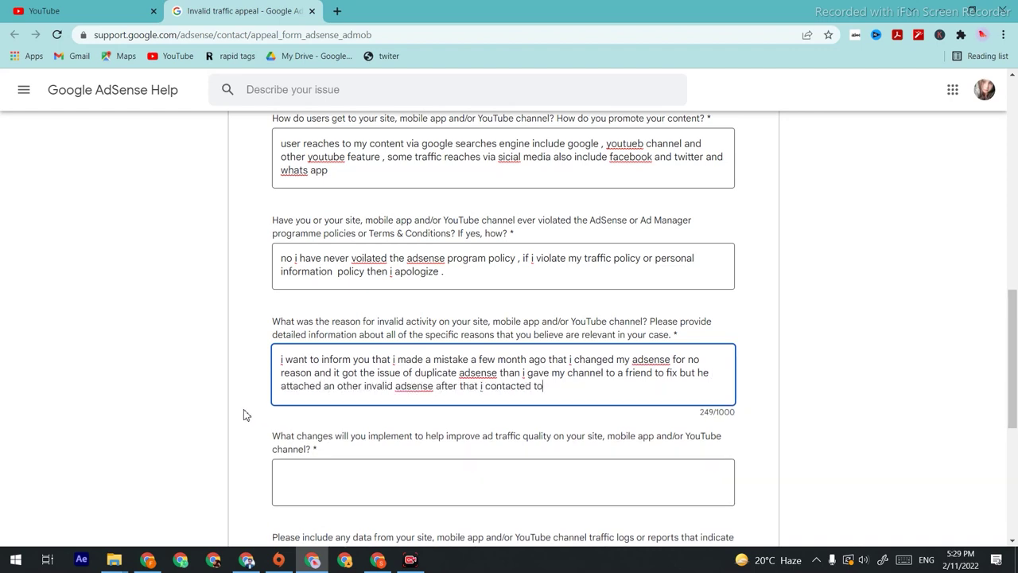
text( a tech youtuber and he helped me out by reaching to youtube team in live chat . and my )
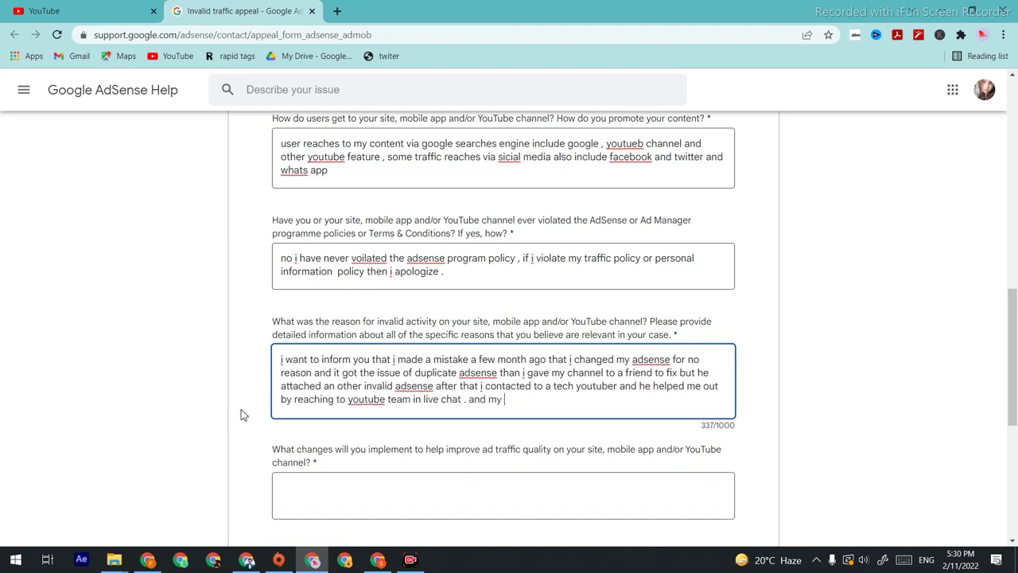
text(issue gopt solved and i got monitized again after a few m)
key(BackSpace)
key(BackSpace)
key(BackSpace)
key(BackSpace)
key(BackSpace)
key(BackSpace)
key(BackSpace)
key(BackSpace)
key(BackSpace)
key(BackSpace)
key(BackSpace)
key(BackSpace)
key(BackSpace)
key(BackSpace)
click(548, 399)
key(BackSpace)
click(694, 398)
text(. but i did not know that after monitization i have to link my bank acco)
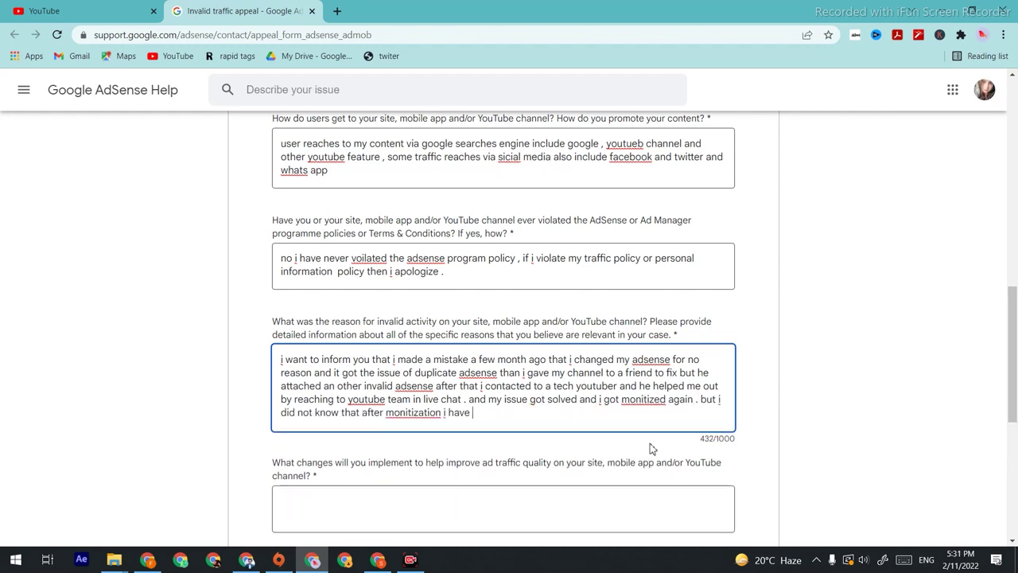
text(ut as early as possible . may be i was late to full fi)
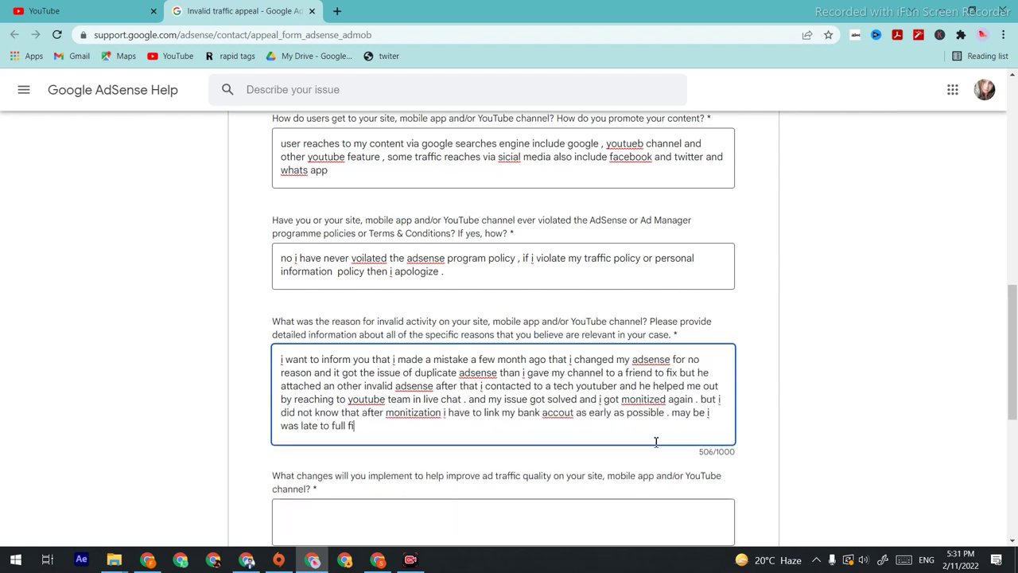
text(ll the bank infomation may be thats why my channel got suspended due to not p)
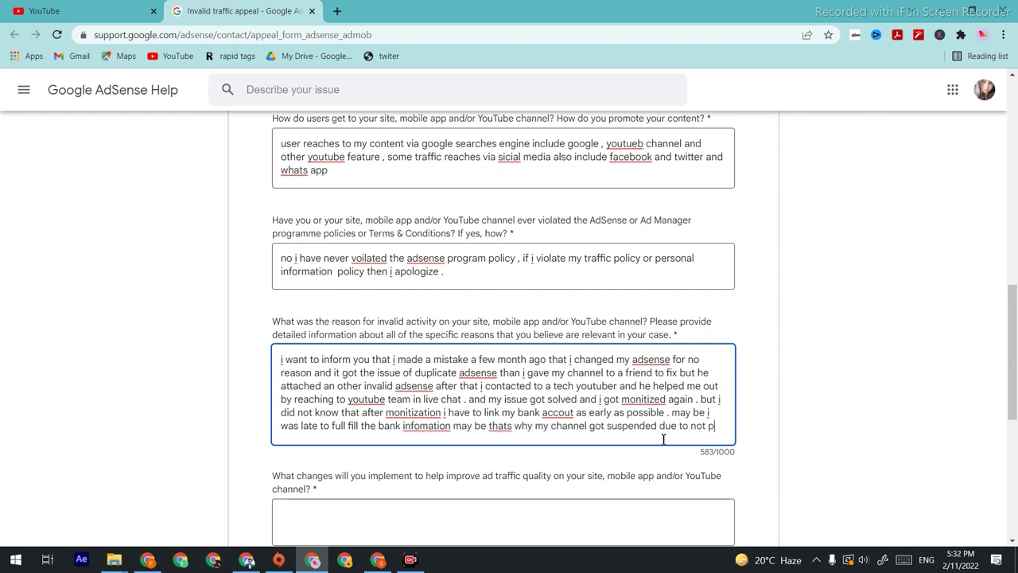
text(roviding personal information on time . thankfully now i have read all the youtube rules and next time i will avoid )
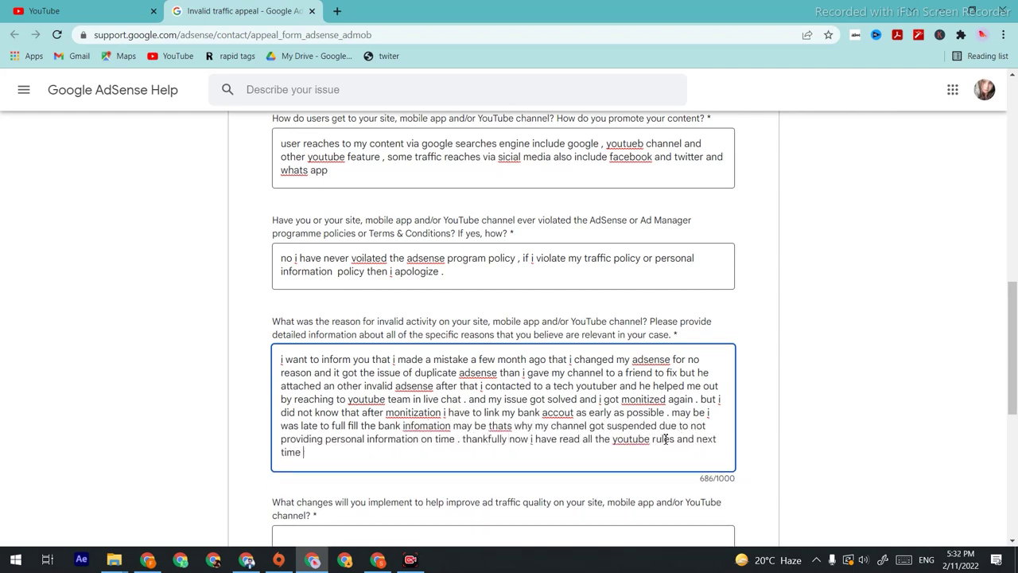
text(to make any further mistake plz accept my channel for monitization)
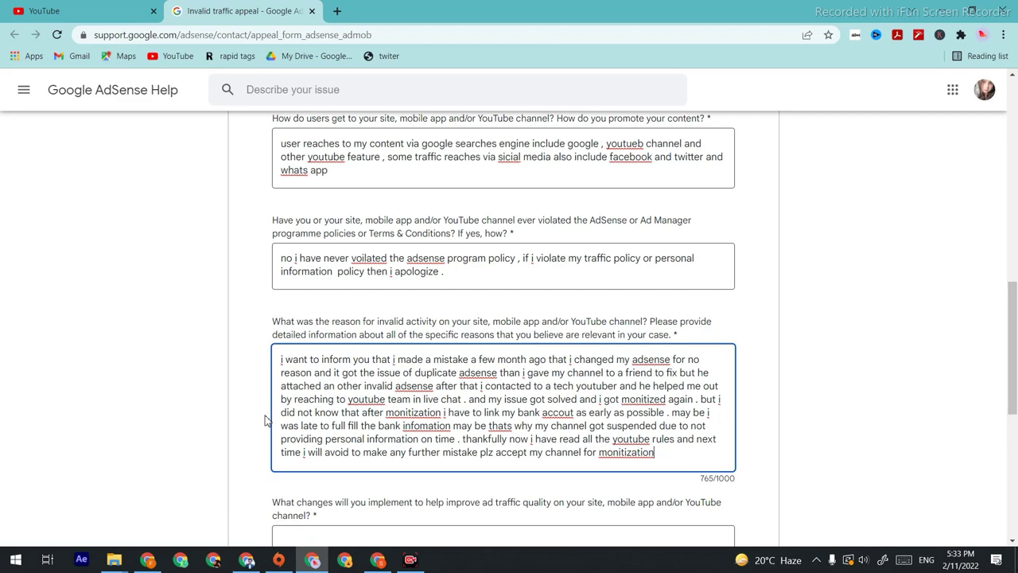
scroll(348, 466, down, 3)
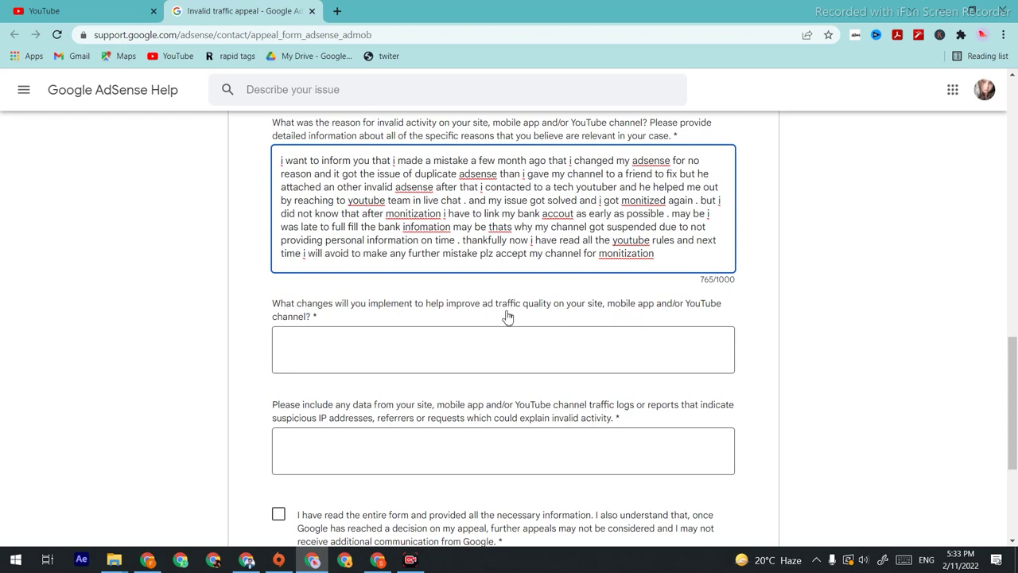
Step: Answer the improvement question: follow all YouTube Partner Program rules and regulations
click(310, 349)
text(i will fo)
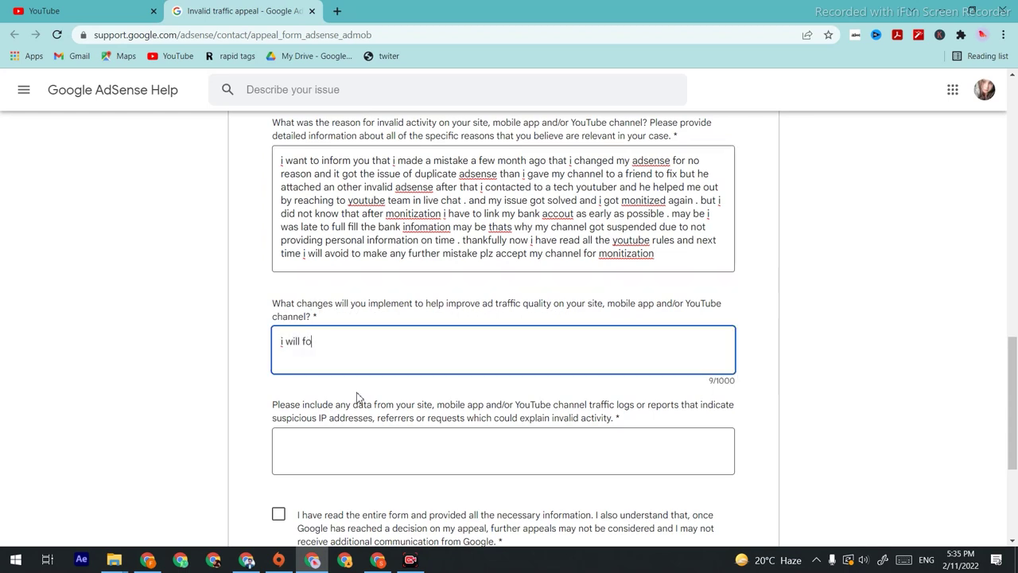
text(llow all the rules and regulation of youtube p)
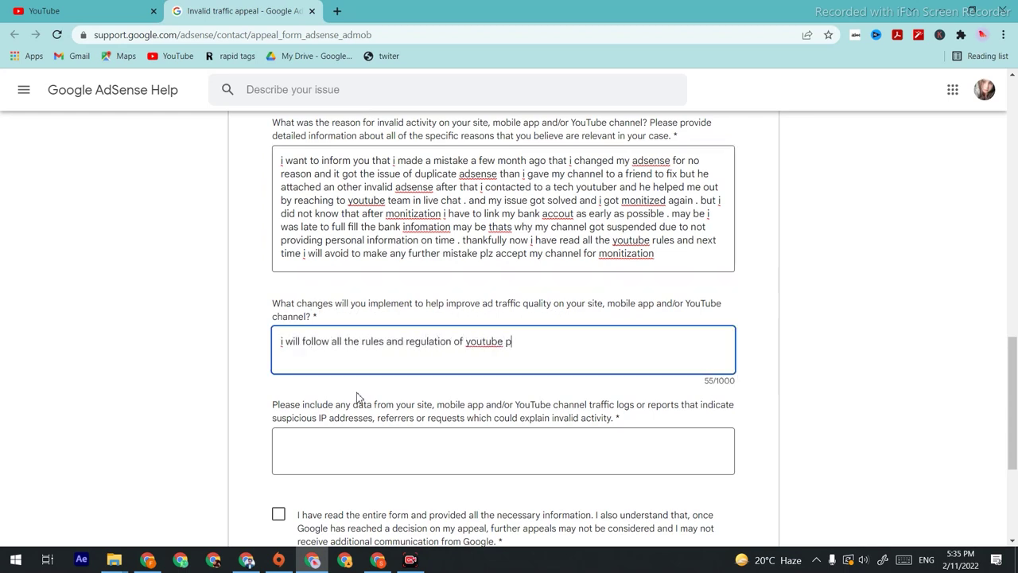
text(artner program an d will avoid to )
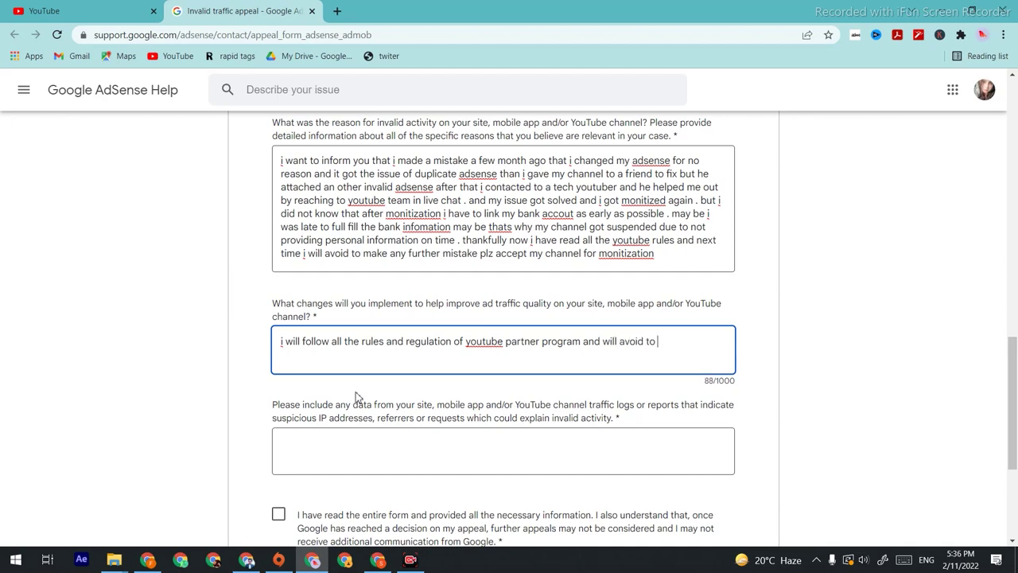
text(make such mistakes i again applogise for my mistak)
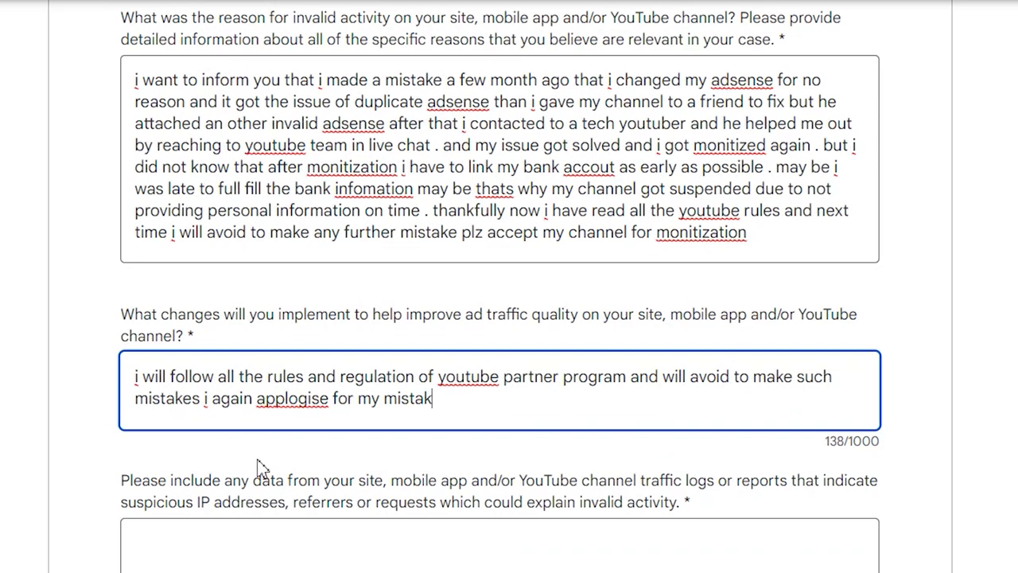
text(e)
key(Tab)
Step: Answer the traffic-data question about turning off skippable ads and offering further information
text(honestl)
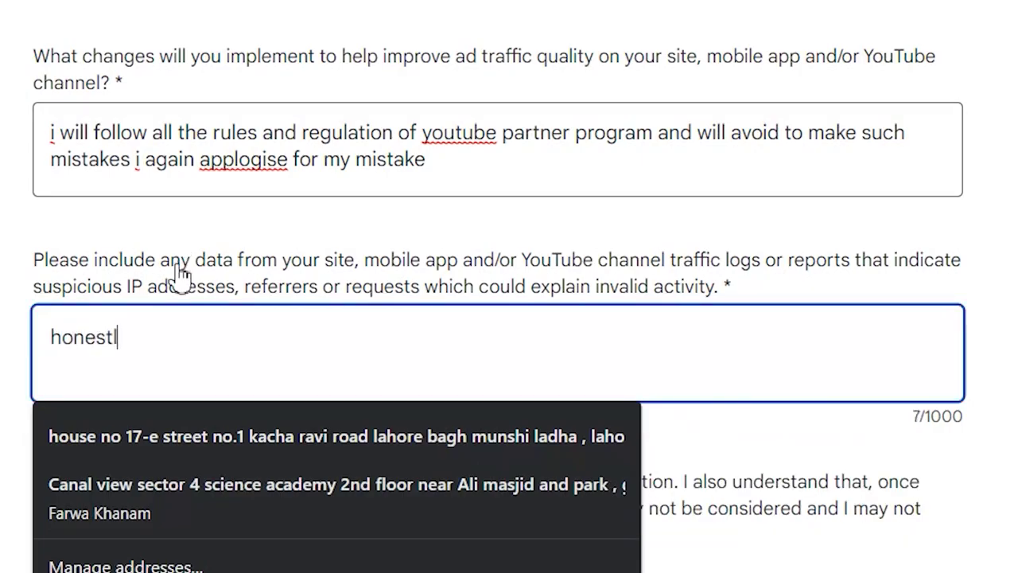
text(y telling i think i should have turned)
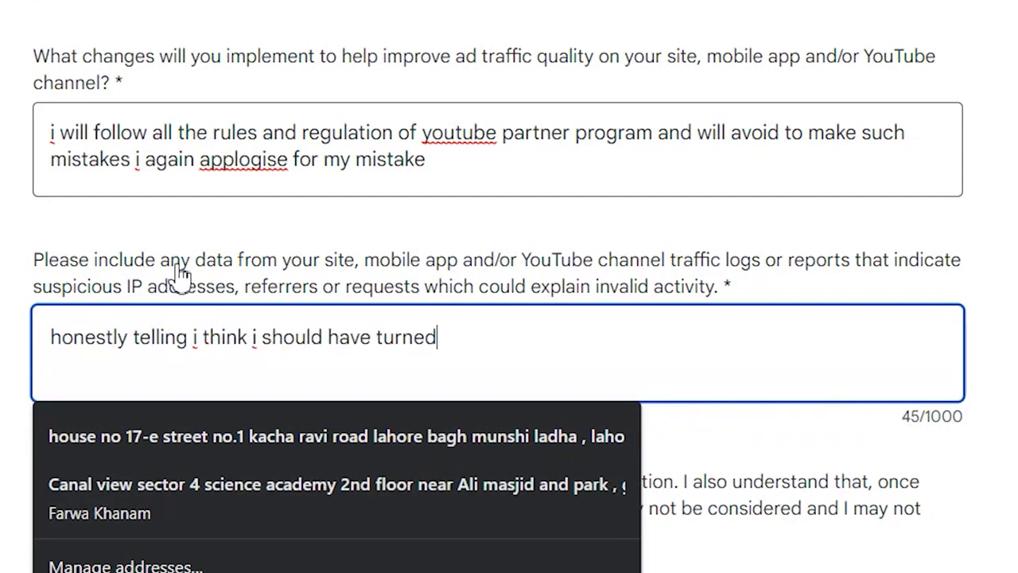
text( off some of ads like sk)
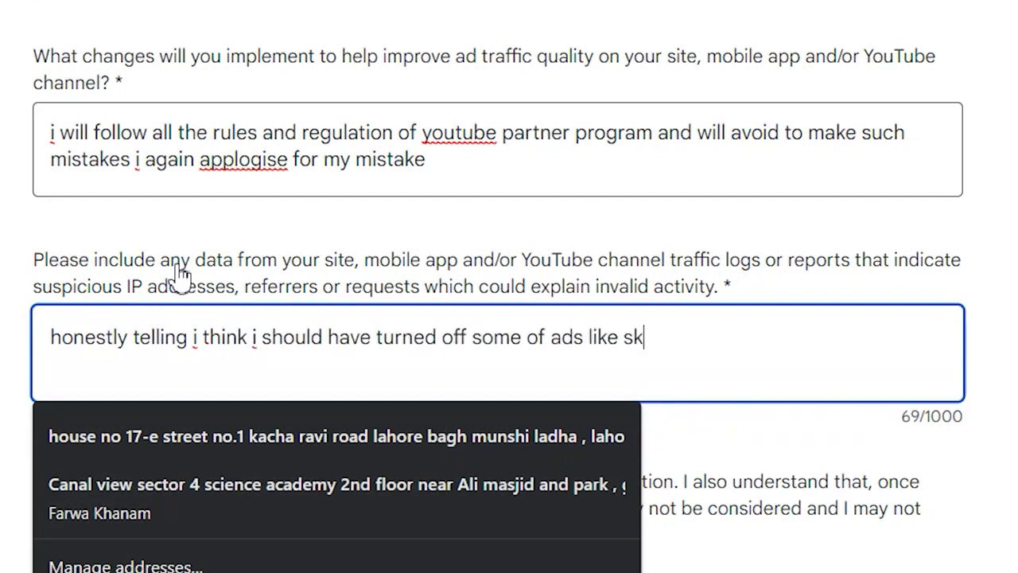
text(ip able ads and bar showing app )
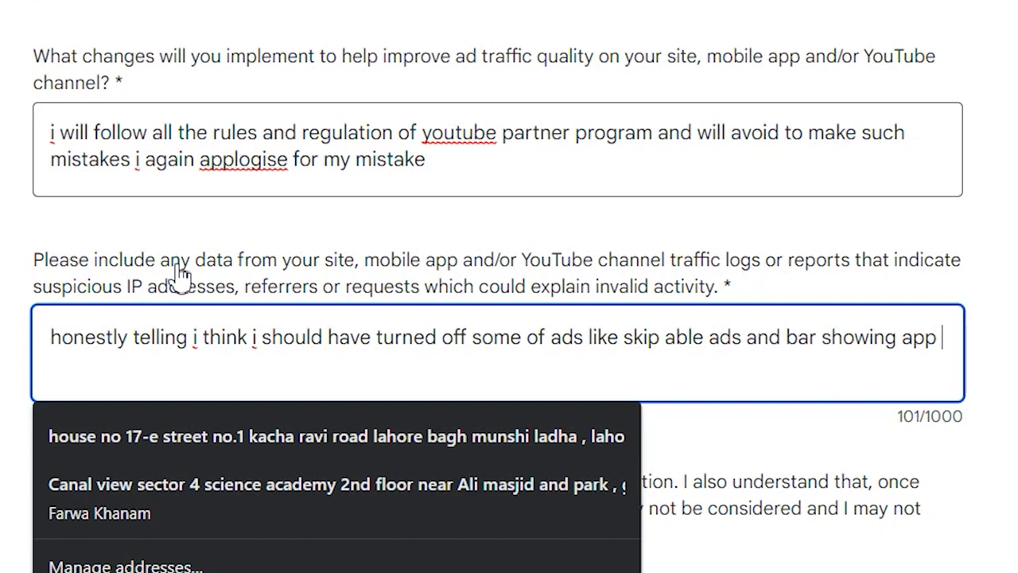
text(honestly their is no such app or the sou)
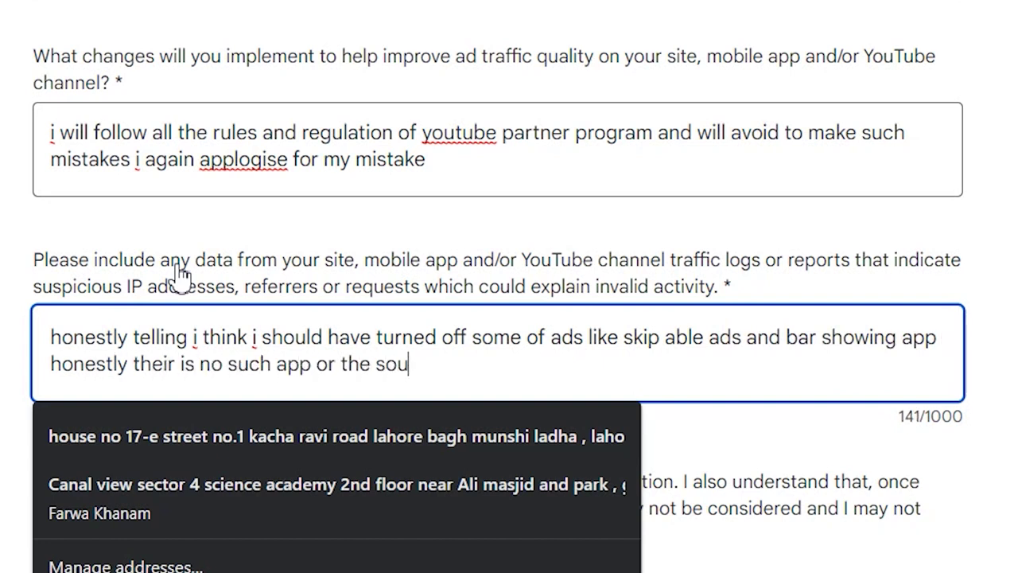
text(rce which i can doubt on that i can made me suspende)
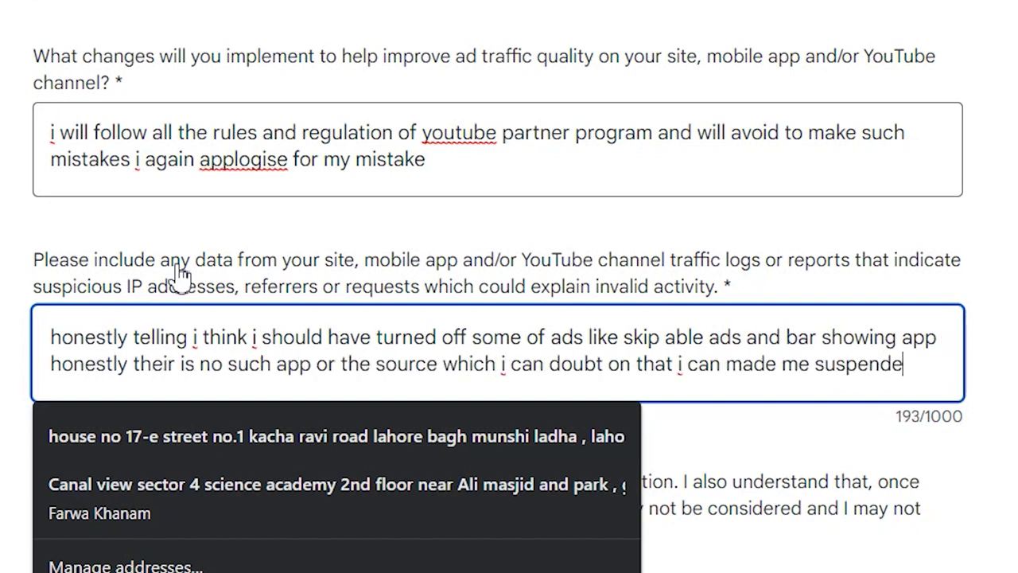
text(d and still think)
key(BackSpace)
key(BackSpace)
key(BackSpace)
key(BackSpace)
key(BackSpace)
key(BackSpace)
key(BackSpace)
key(BackSpace)
key(BackSpace)
key(BackSpace)
key(BackSpace)
key(BackSpace)
key(BackSpace)
key(BackSpace)
key(BackSpace)
text(if theirs anything else that i can provide you plz inform me )
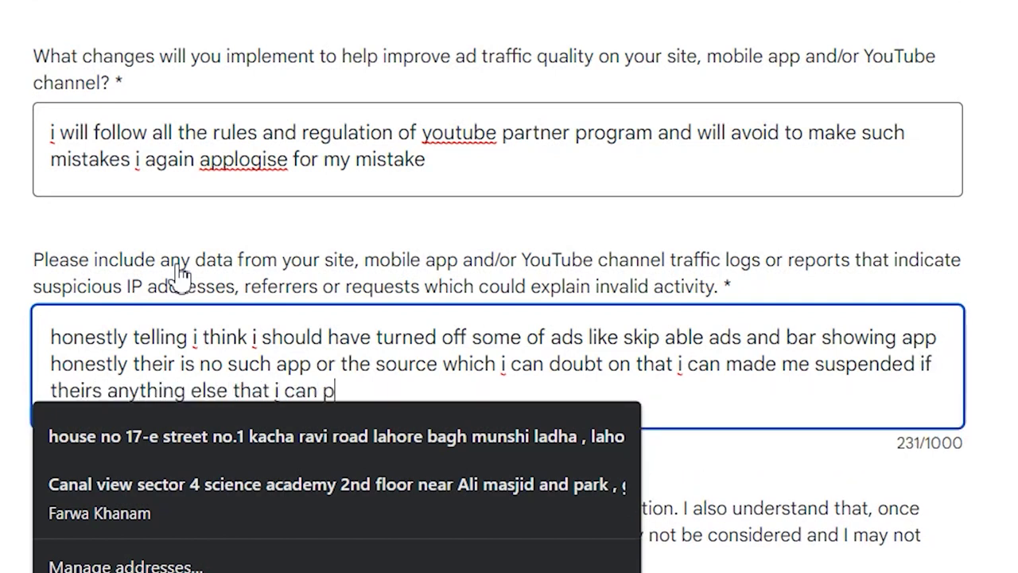
text(i will provide thank u so much for your)
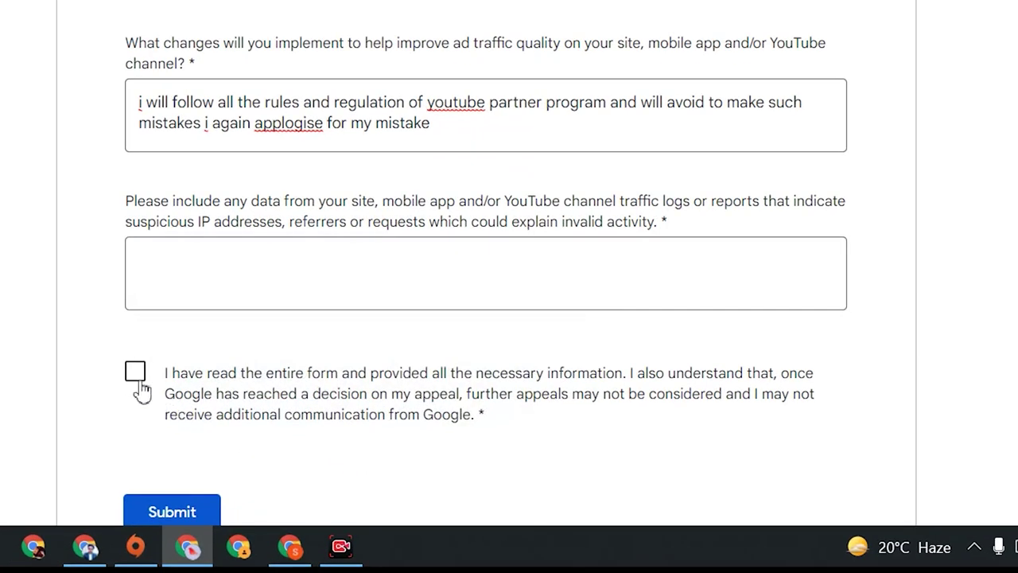
Step: Tick the read-the-entire-form confirmation and submit the appeal
click(279, 446)
scroll(179, 411, down, 1)
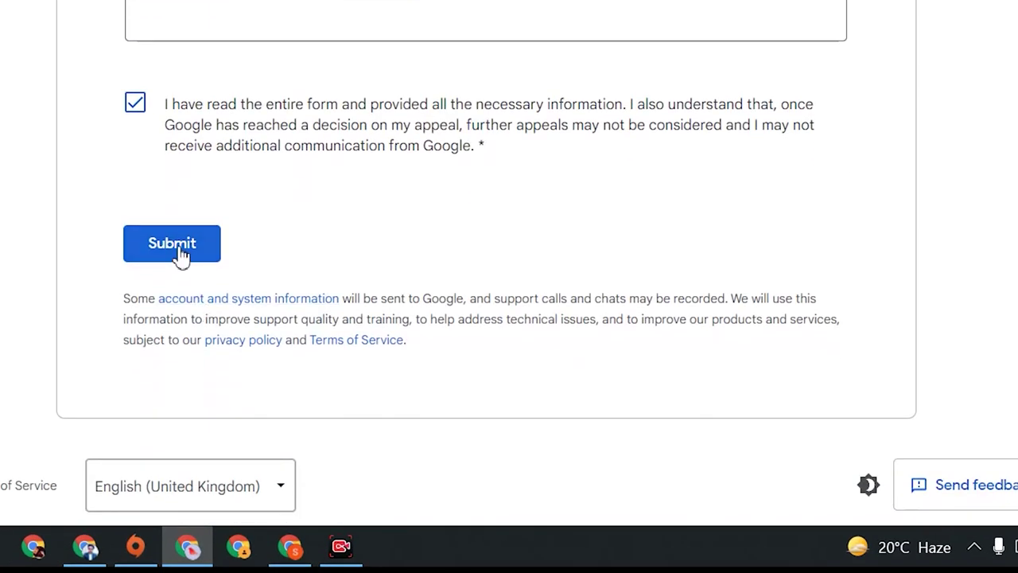
click(177, 253)
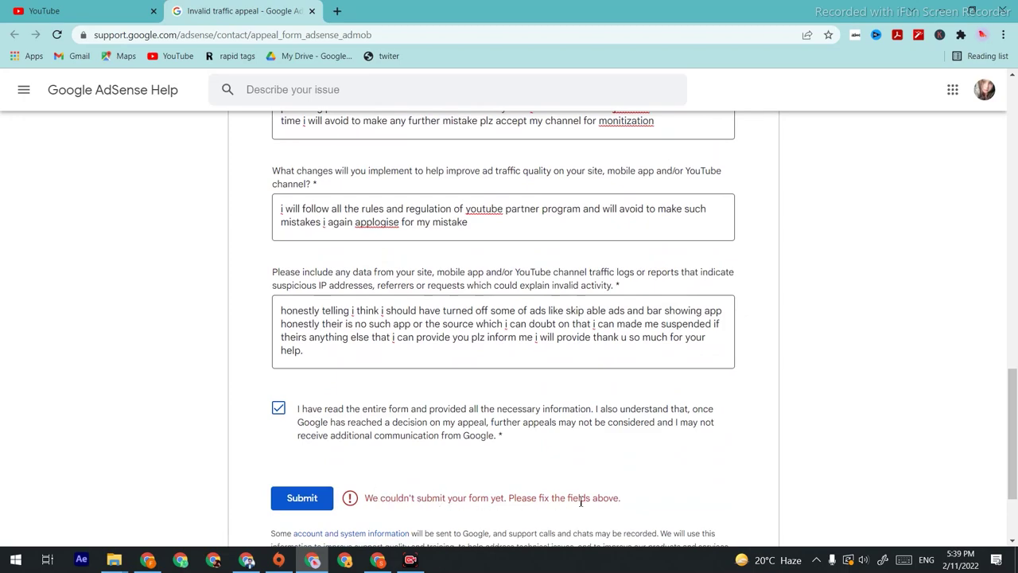
Step: Paste the channel URL into the intended-ads URLs field
scroll(615, 494, down, 1)
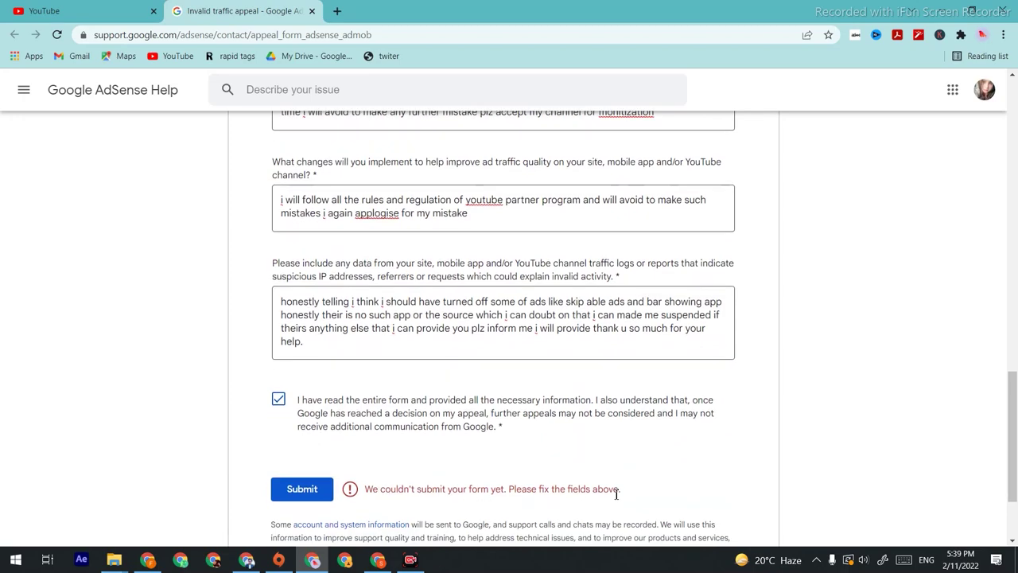
scroll(616, 494, down, 2)
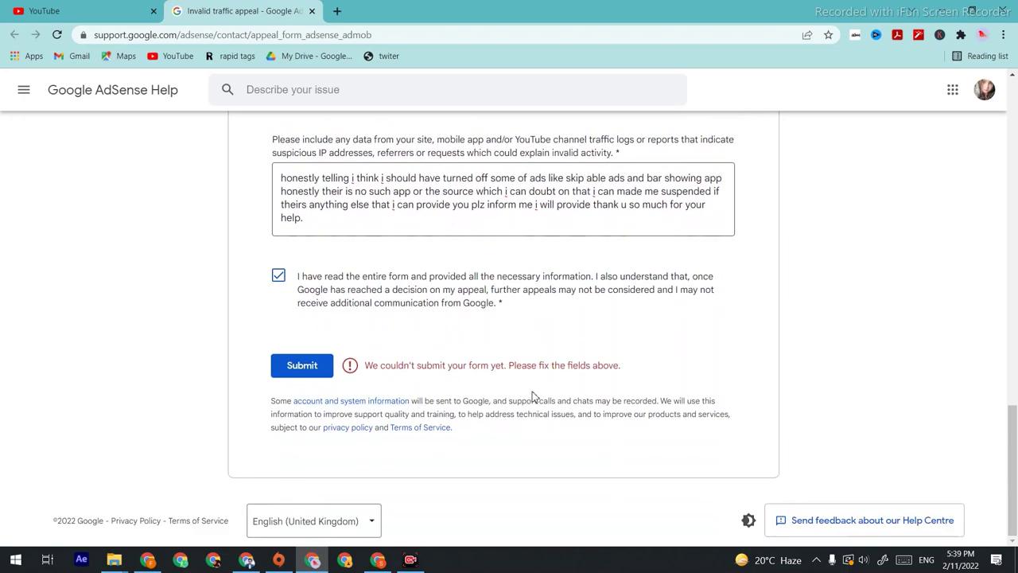
scroll(405, 470, up, 15)
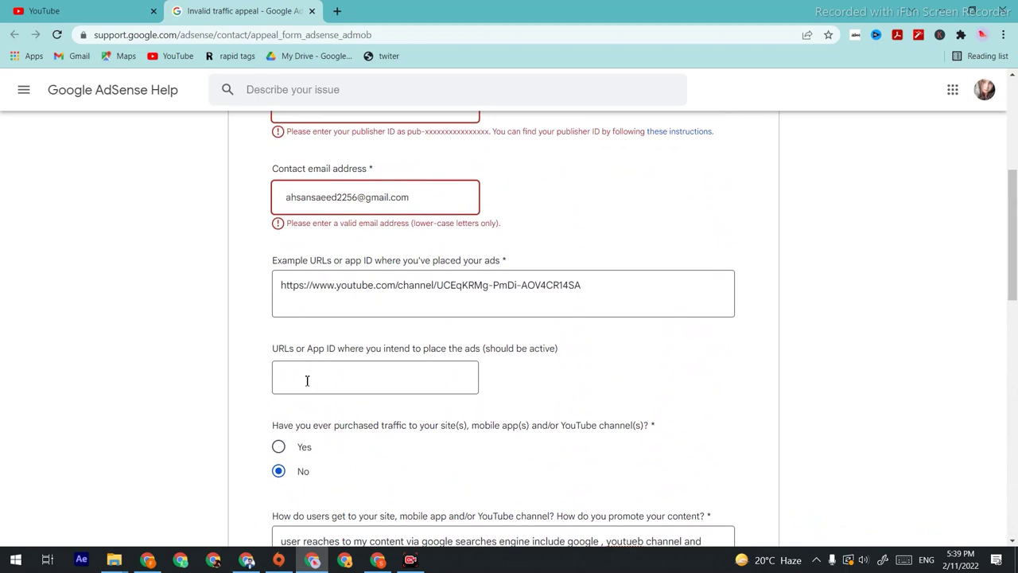
scroll(318, 475, up, 2)
scroll(318, 475, down, 2)
right_click(385, 387)
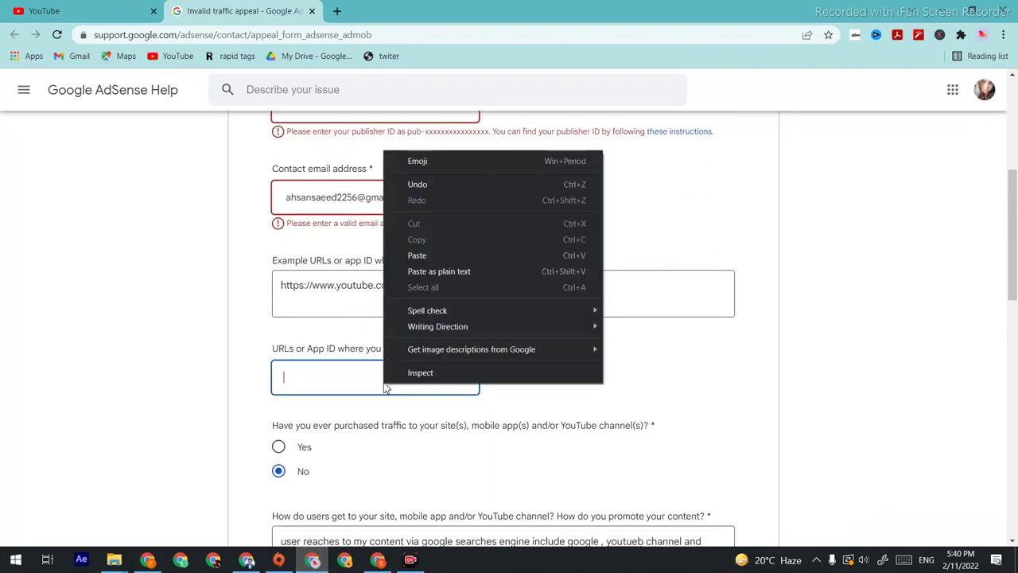
click(437, 252)
Step: Replace the contact e-mail with the correct address and resubmit the appeal
scroll(450, 477, up, 1)
triple_click(407, 271)
scroll(394, 340, down, 1)
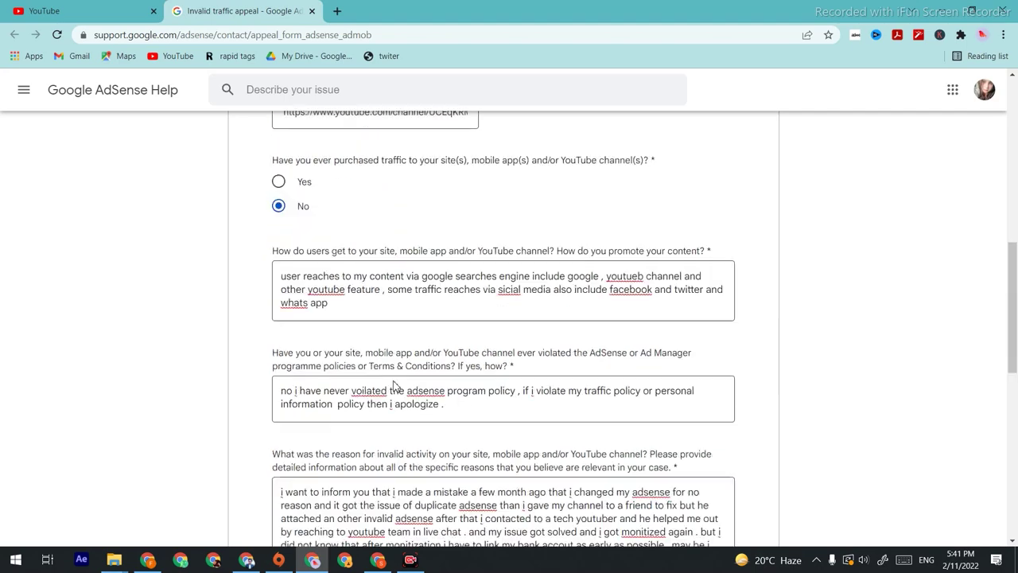
scroll(394, 340, down, 10)
click(306, 366)
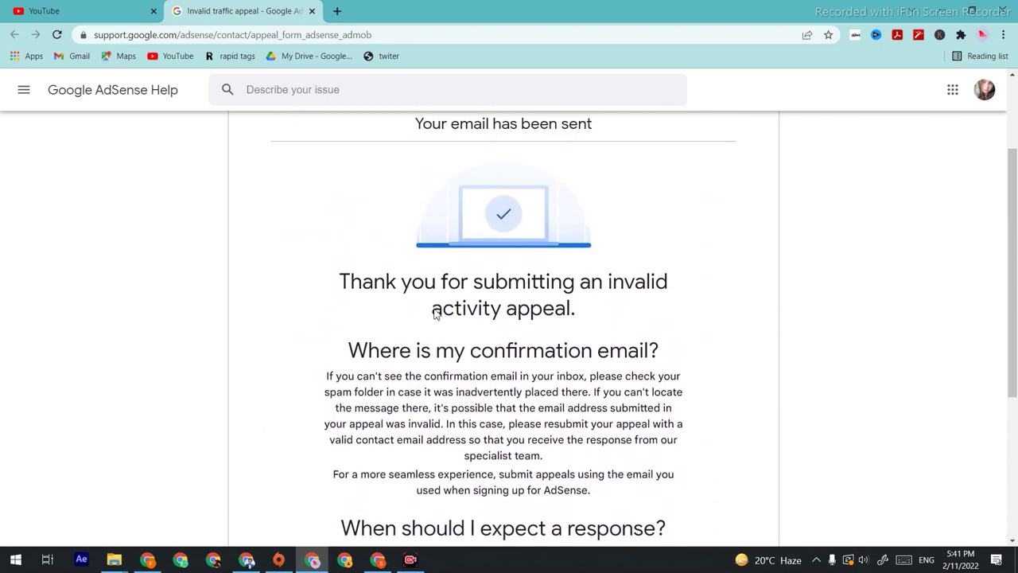
Step: Scroll through the Google AdSense reply to the Invalid Activity Appeal in Gmail
scroll(621, 319, down, 4)
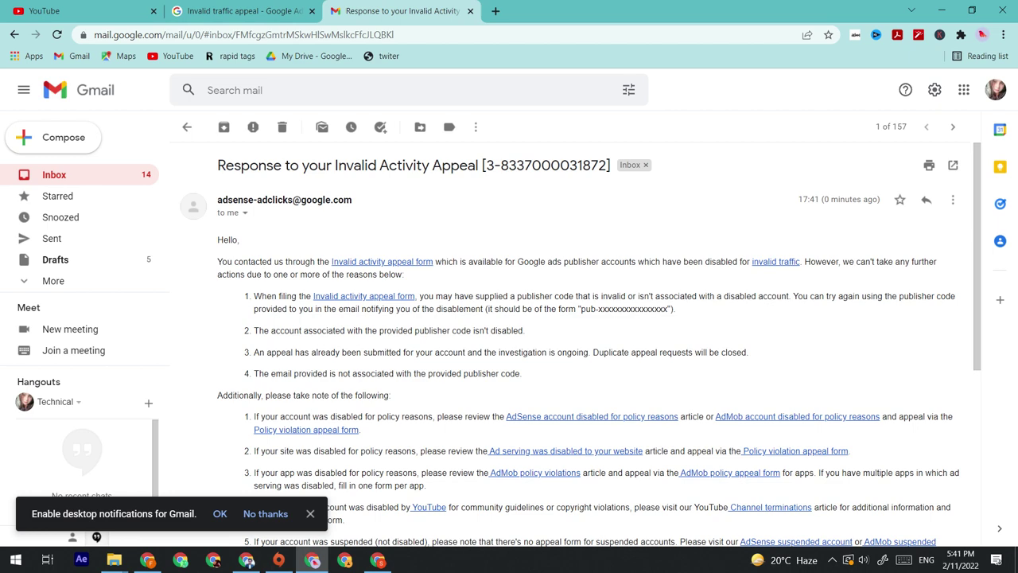
Step: Scroll down through the Gmail reply before moving on to the AdSense Payments info page
scroll(572, 334, down, 4)
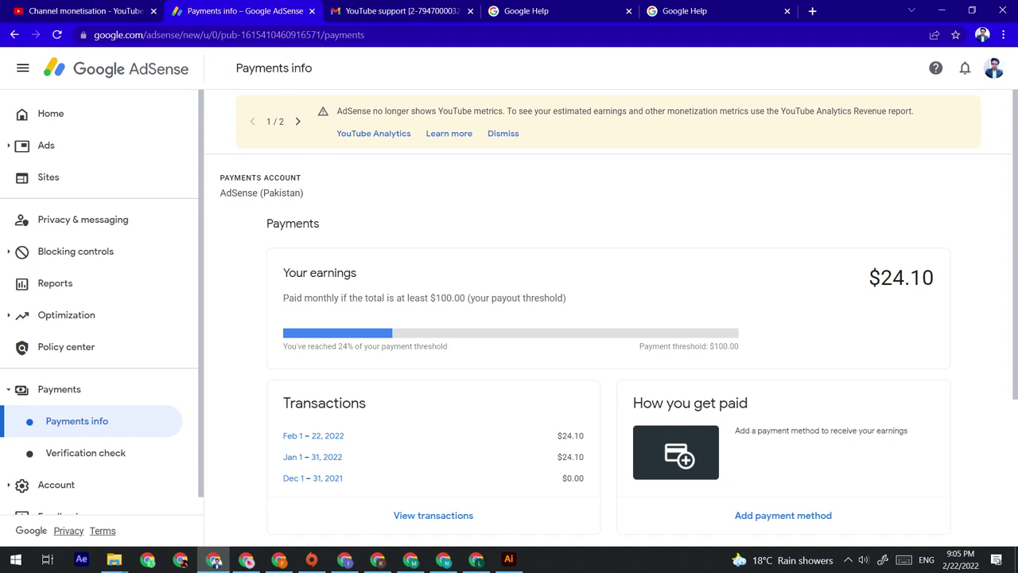
Step: View the AdSense Verify your identity notice, then return to YouTube Studio channel monetisation
click(85, 452)
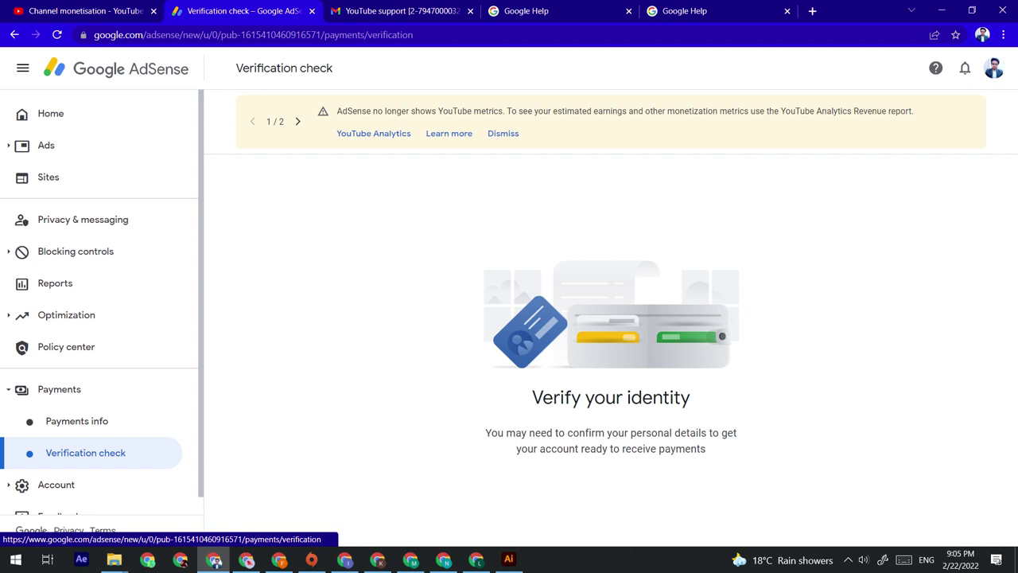
key(ctrl+shift+Tab)
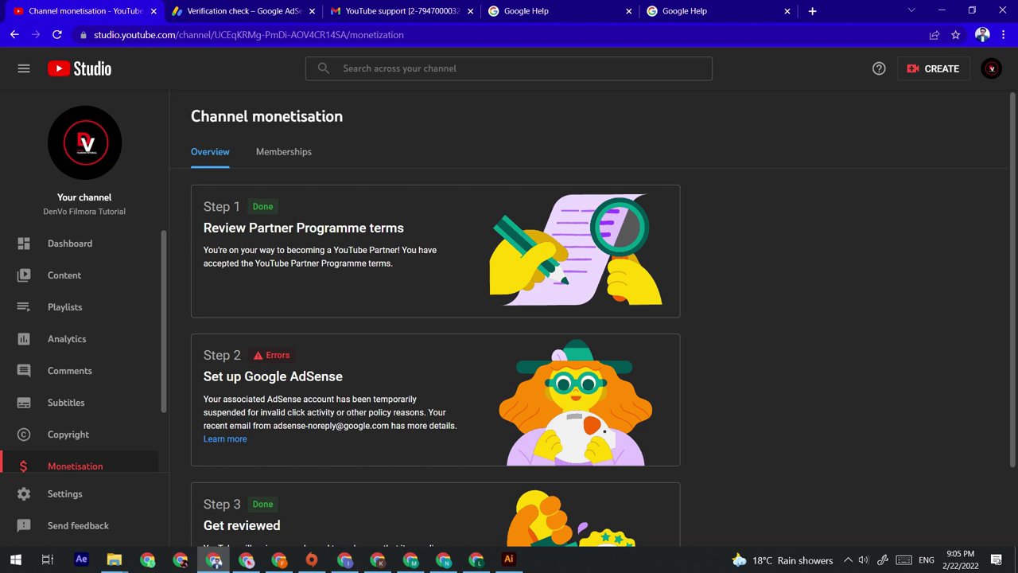